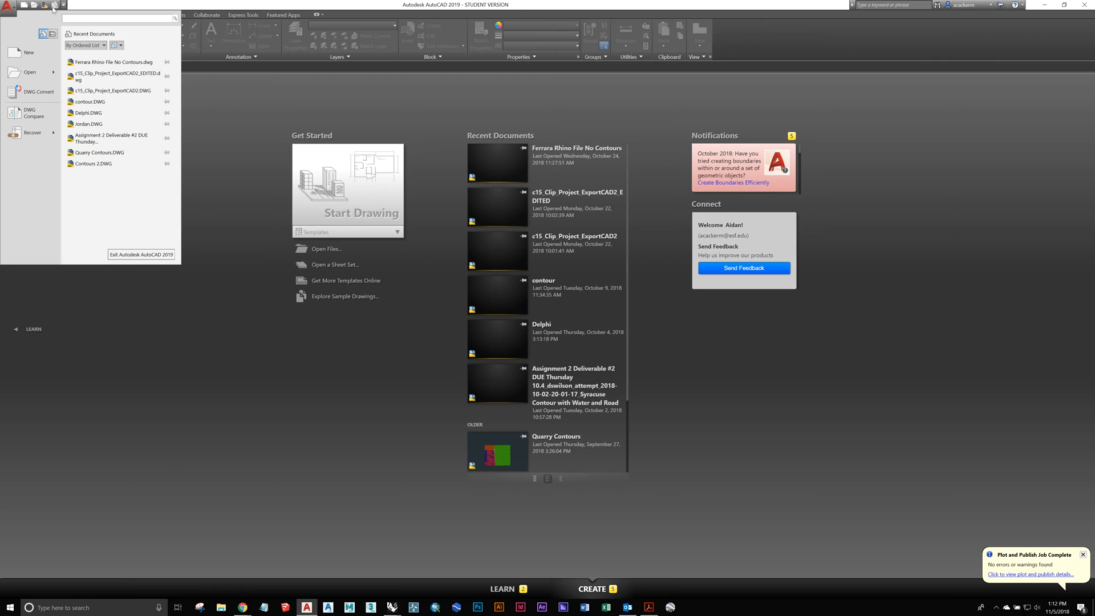
Create a new drawing from the template acad -Named Plot Styles.dwt.
left_click(24, 6)
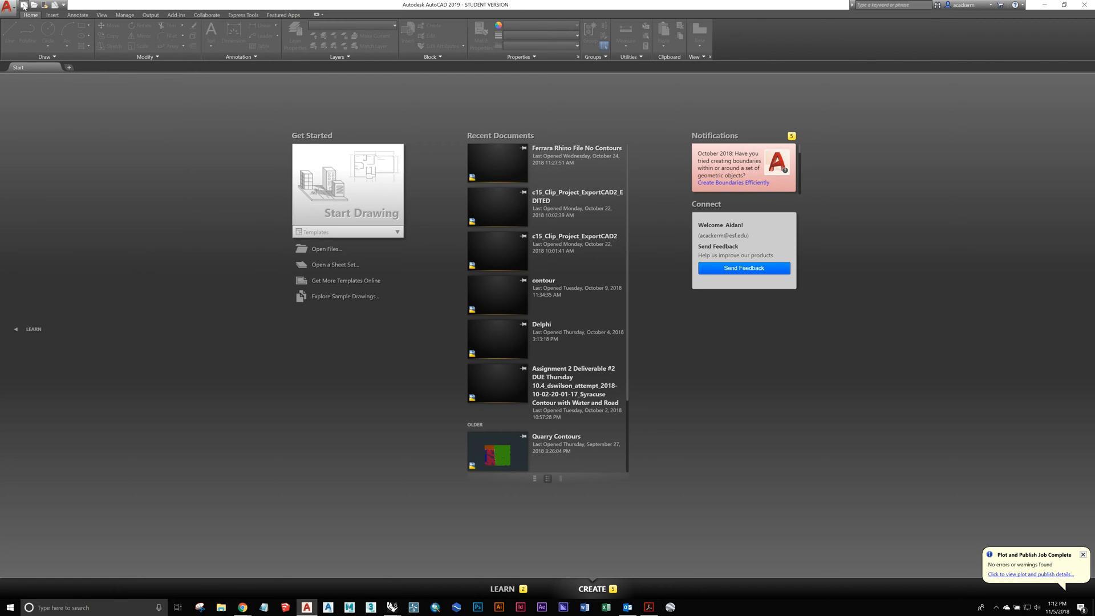
left_click(23, 6)
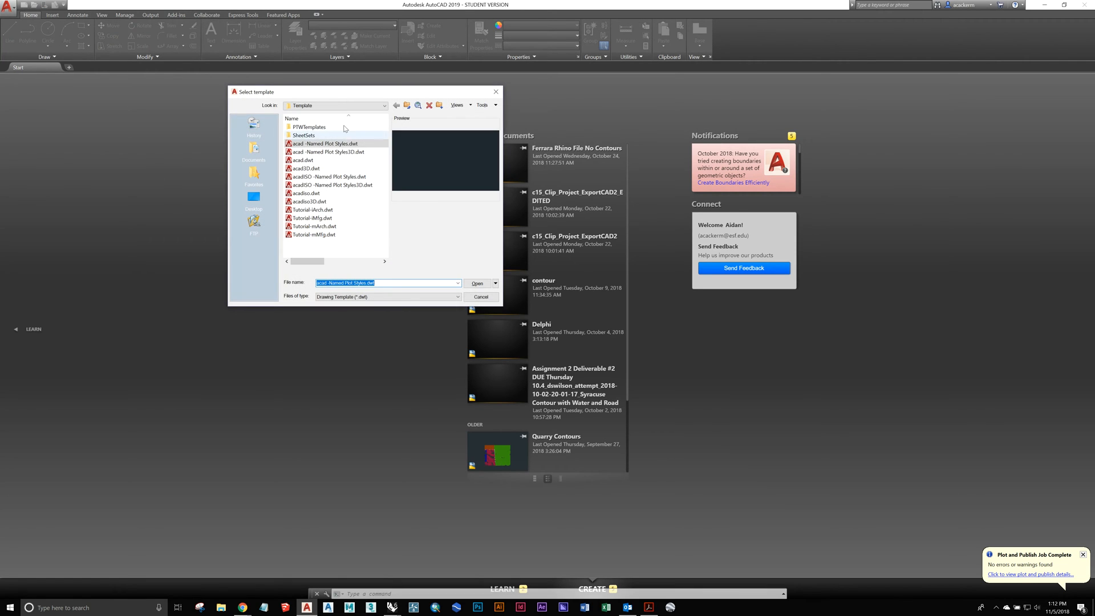
left_click_drag(320, 95, 400, 138)
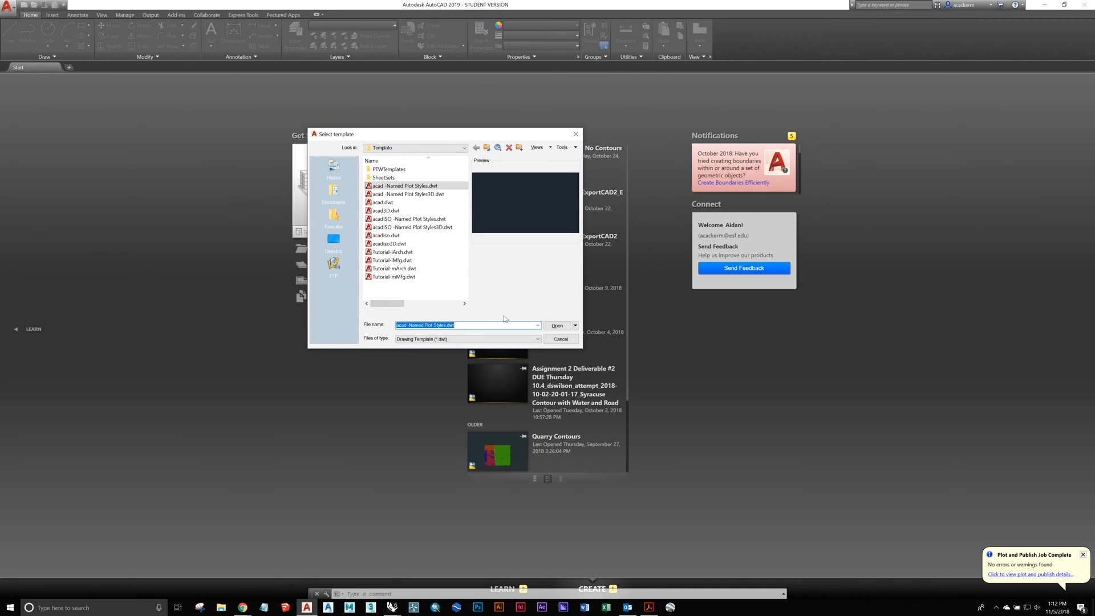
left_click(567, 328)
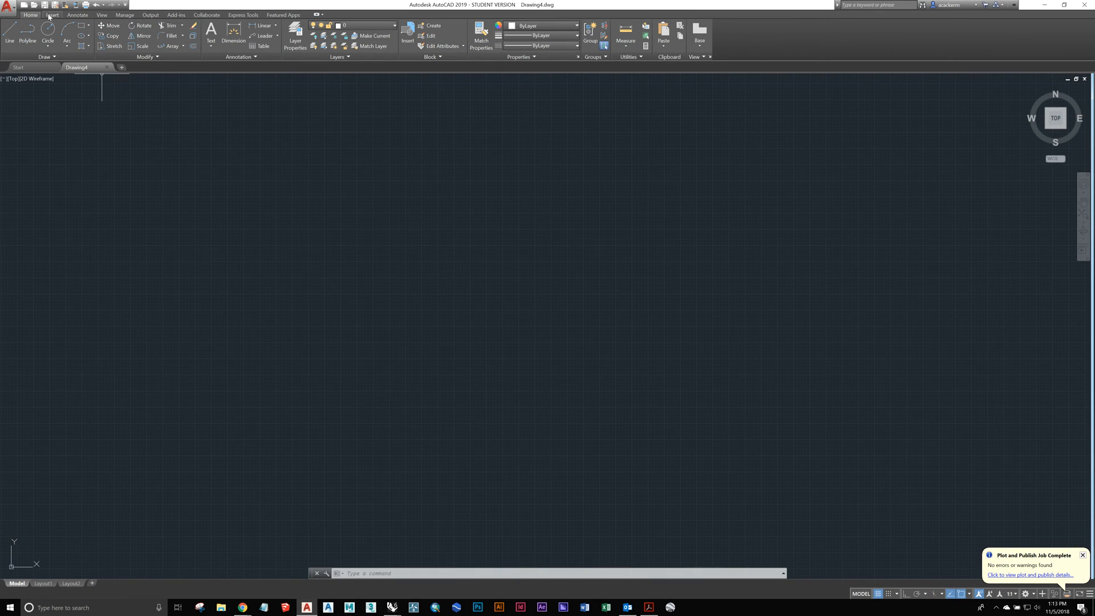
left_click(51, 16)
left_click(80, 16)
left_click(102, 15)
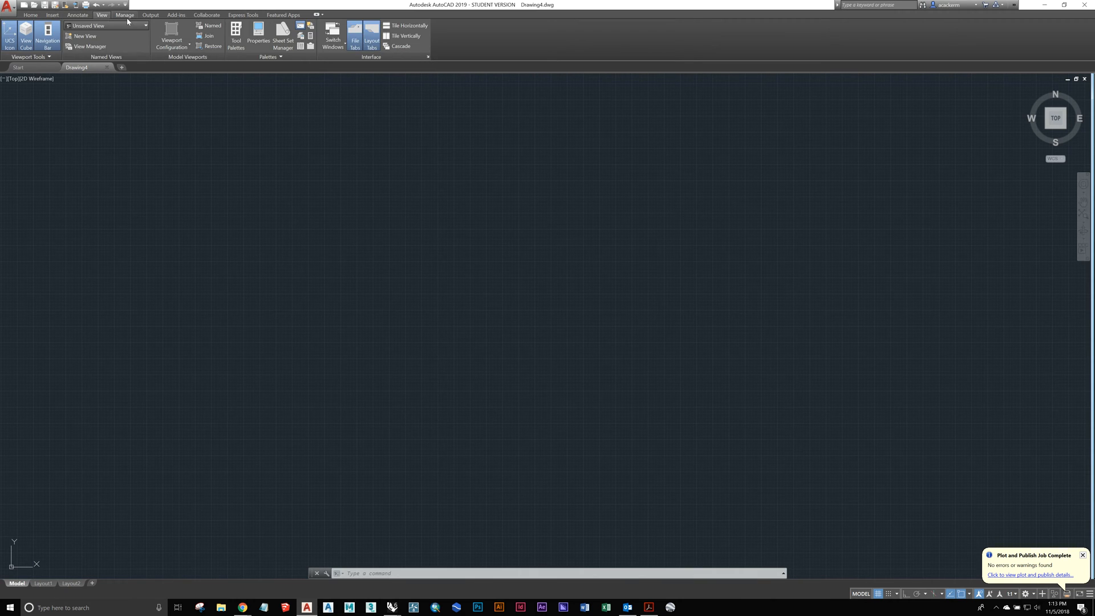
left_click(127, 16)
left_click(149, 16)
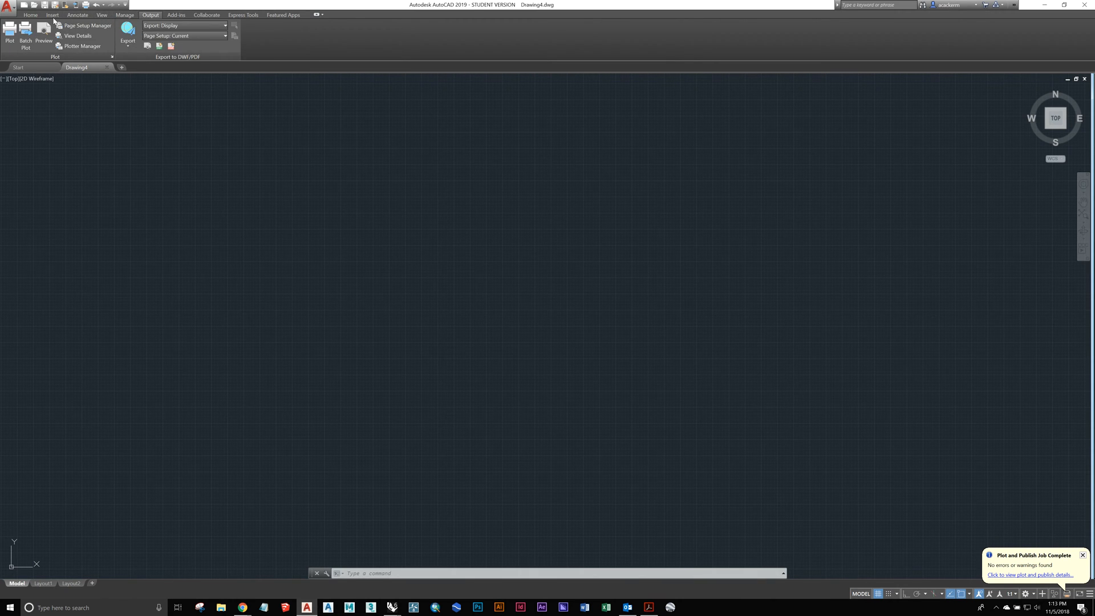
left_click(30, 16)
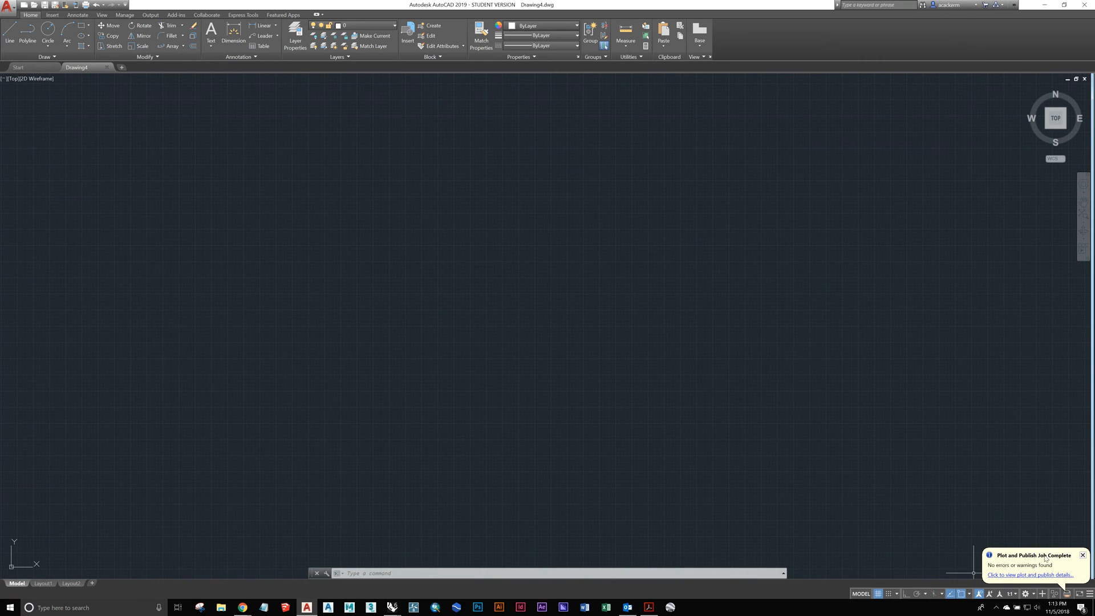
Dismiss the plot notification and set the drawing's length units to Architectural.
left_click(1083, 556)
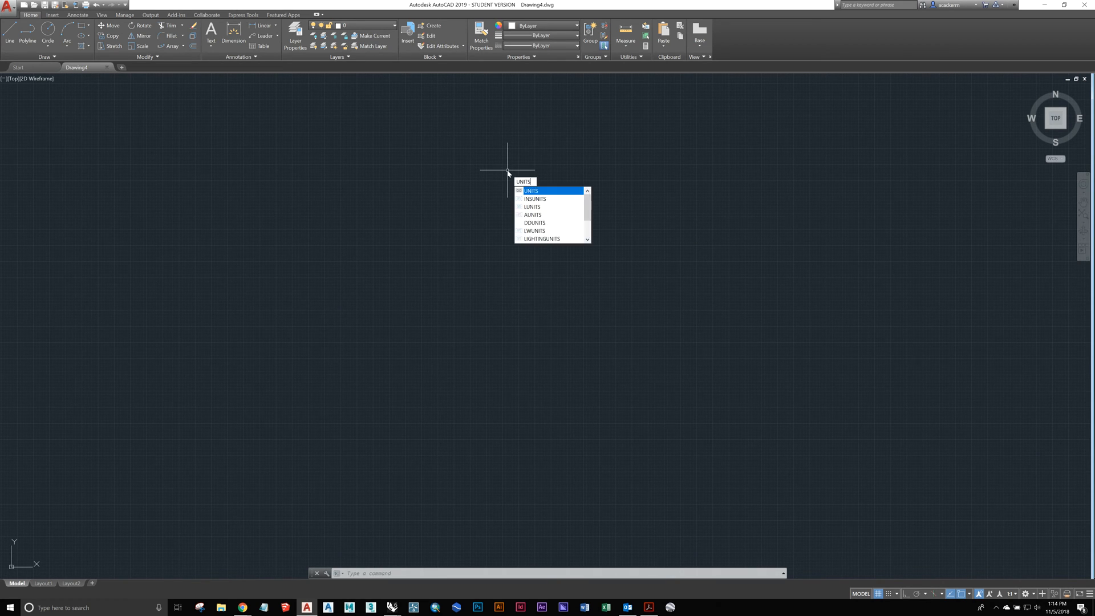
key("Return")
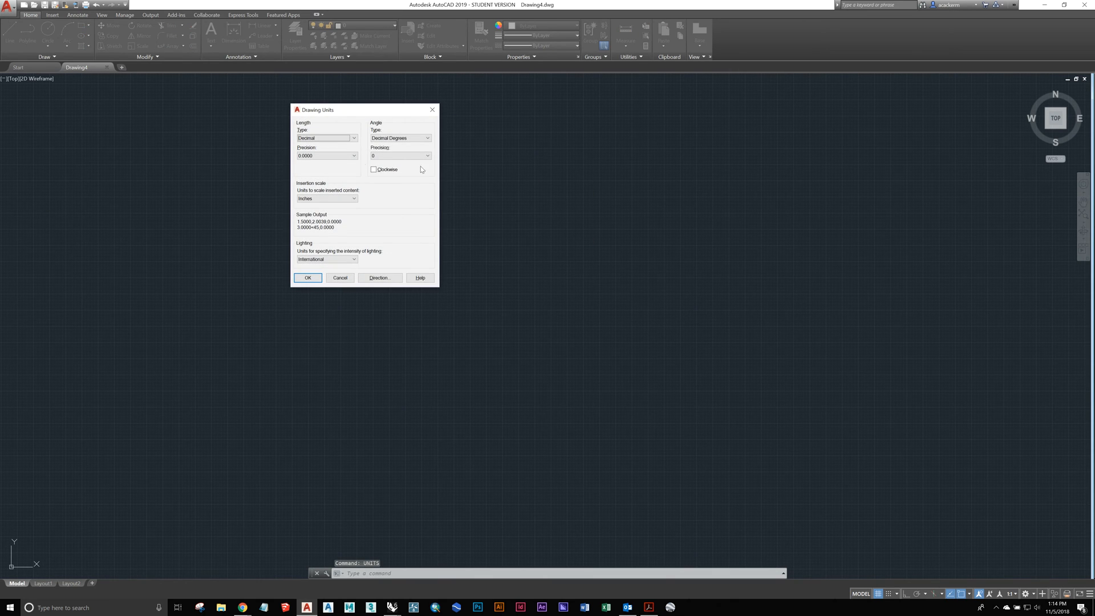
left_click(353, 138)
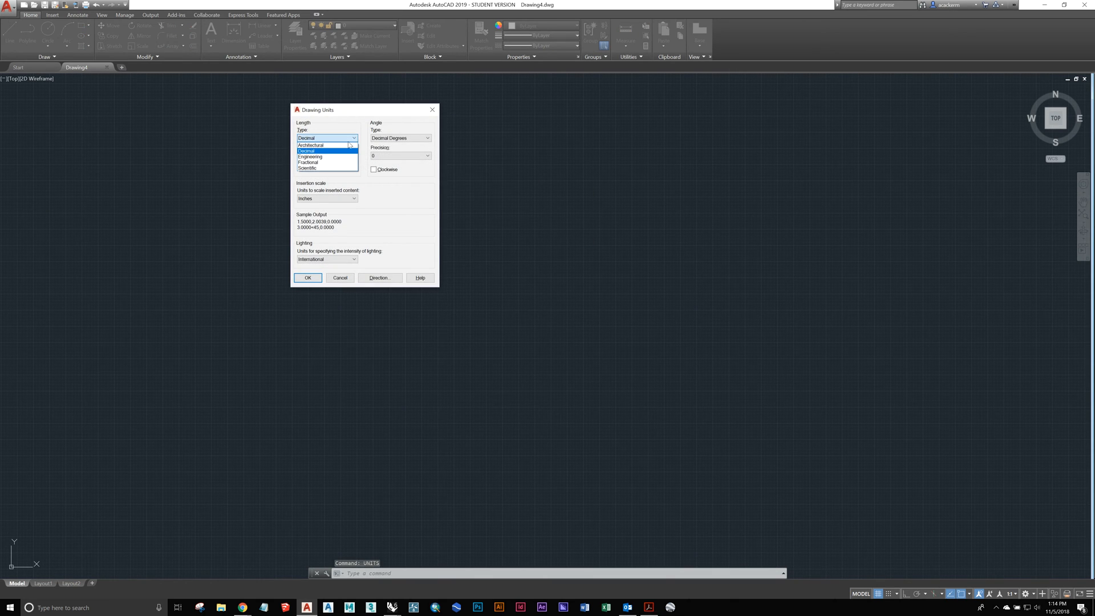
left_click(340, 145)
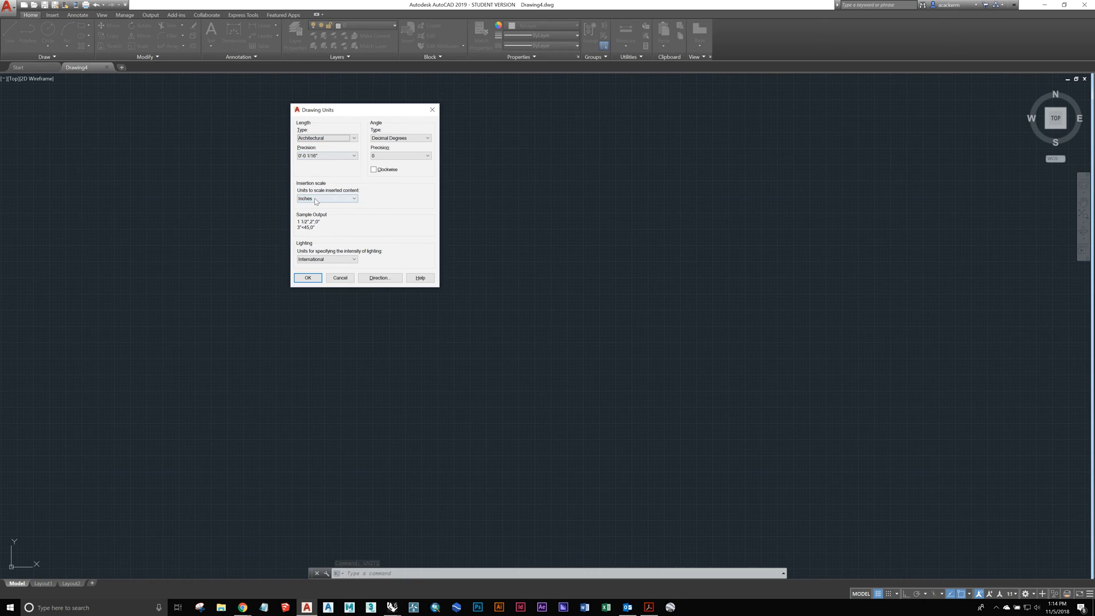
left_click(307, 277)
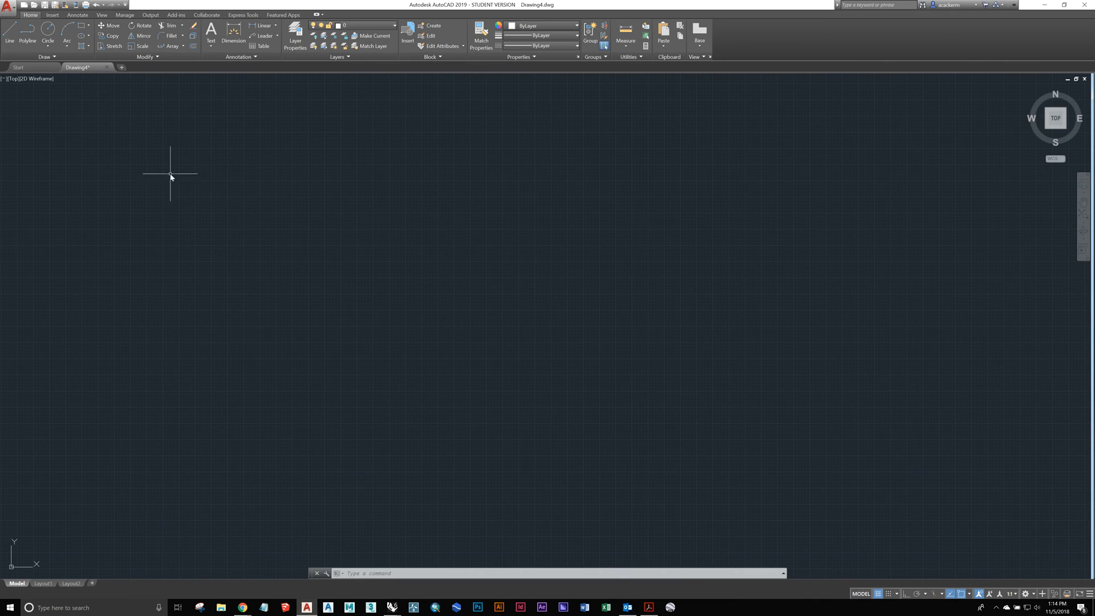
Draw a closed five-sided outline from separate lines in the middle of the drawing, with its upper-left edge about 3'-1 3/8" long.
left_click(11, 36)
left_click(285, 268)
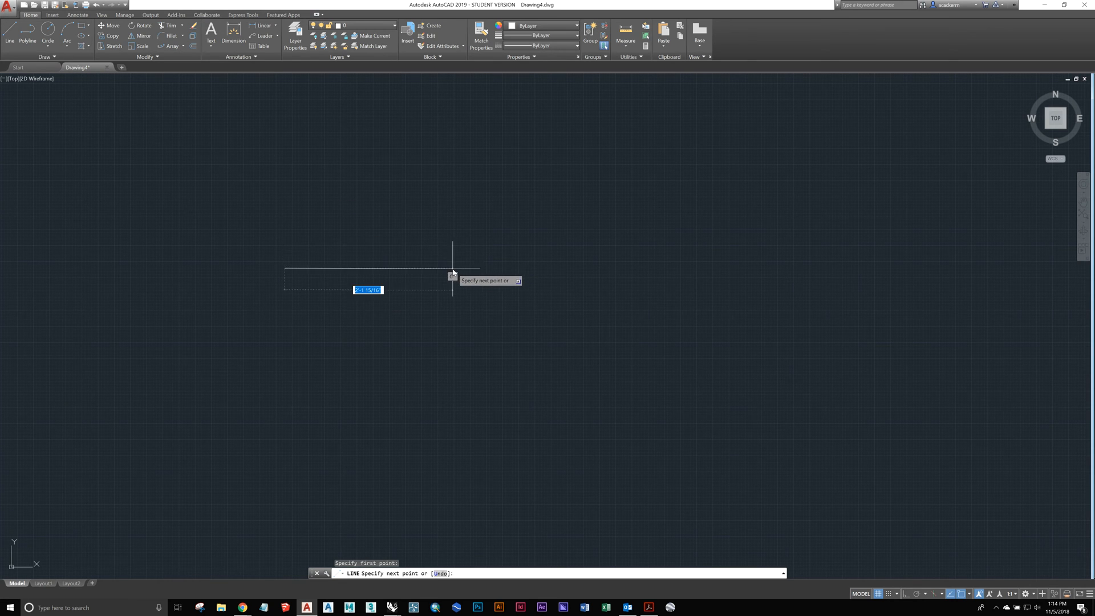
left_click(523, 228)
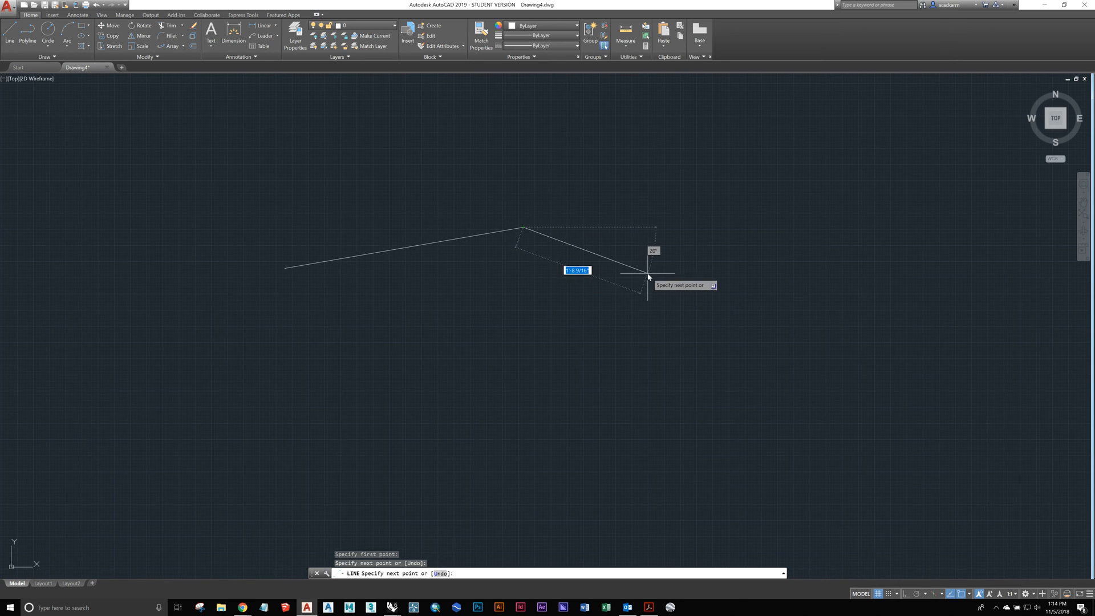
left_click(646, 273)
left_click(601, 354)
left_click(235, 343)
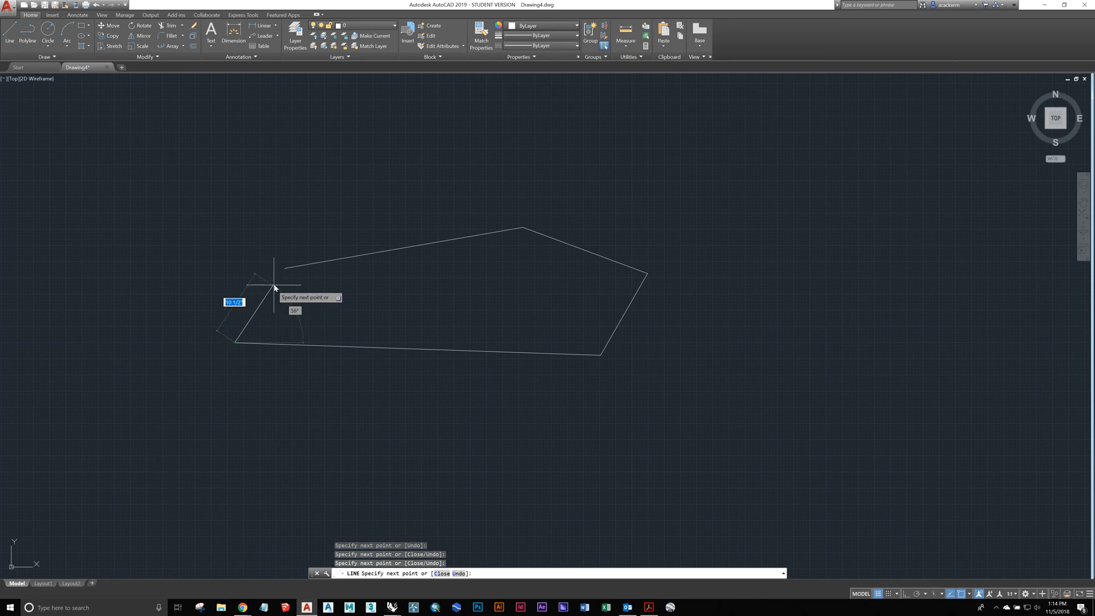
left_click(283, 268)
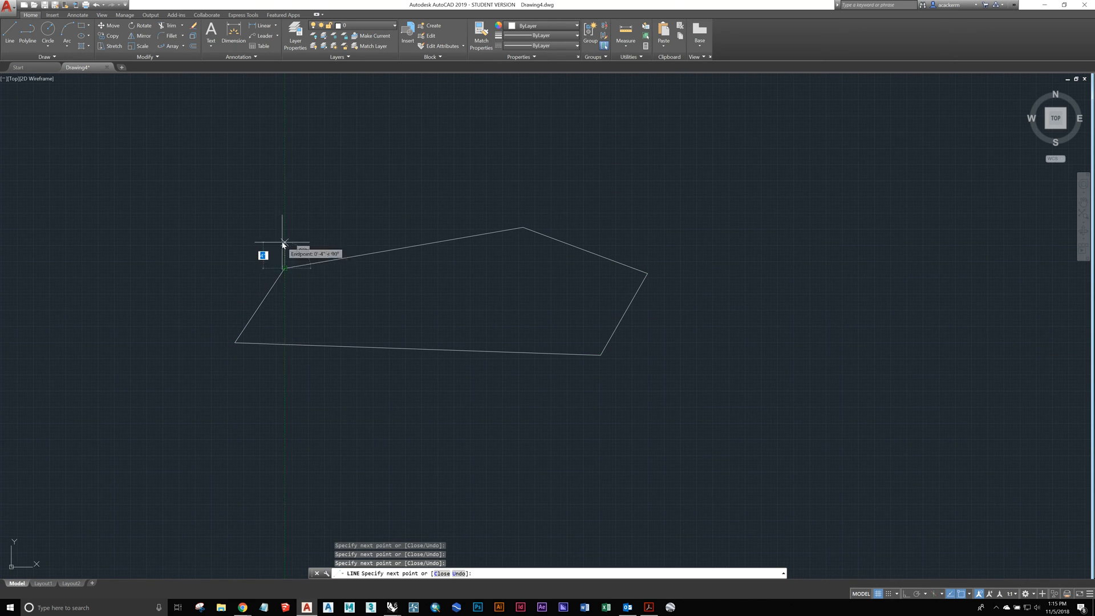
key("Return")
Stretch the upper line's right endpoint up and to the left, and move the whole line down and right by its midpoint.
left_click(386, 251)
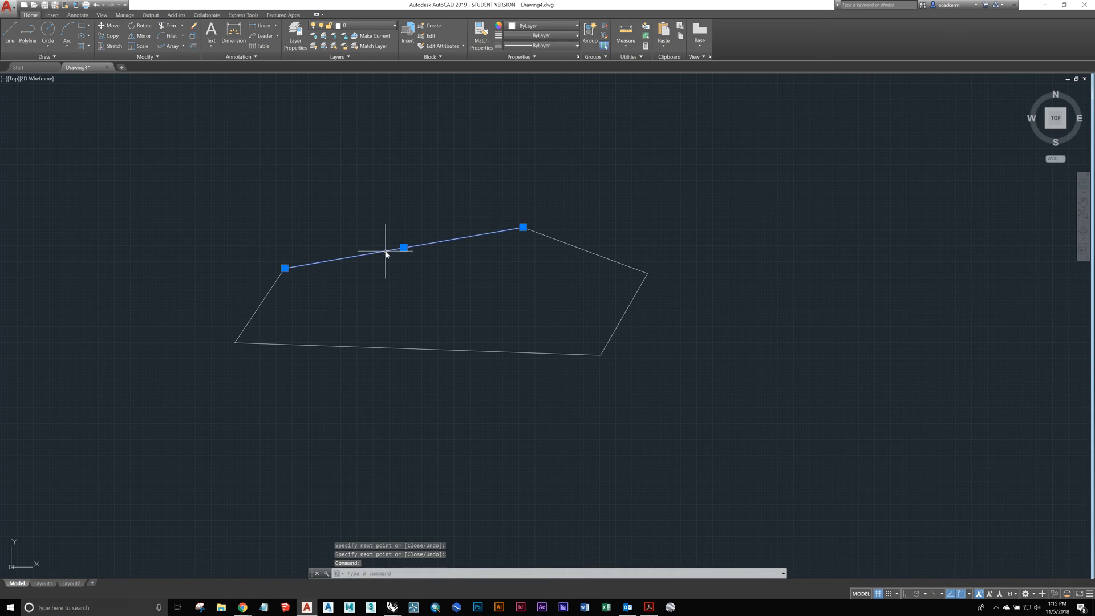
left_click(522, 227)
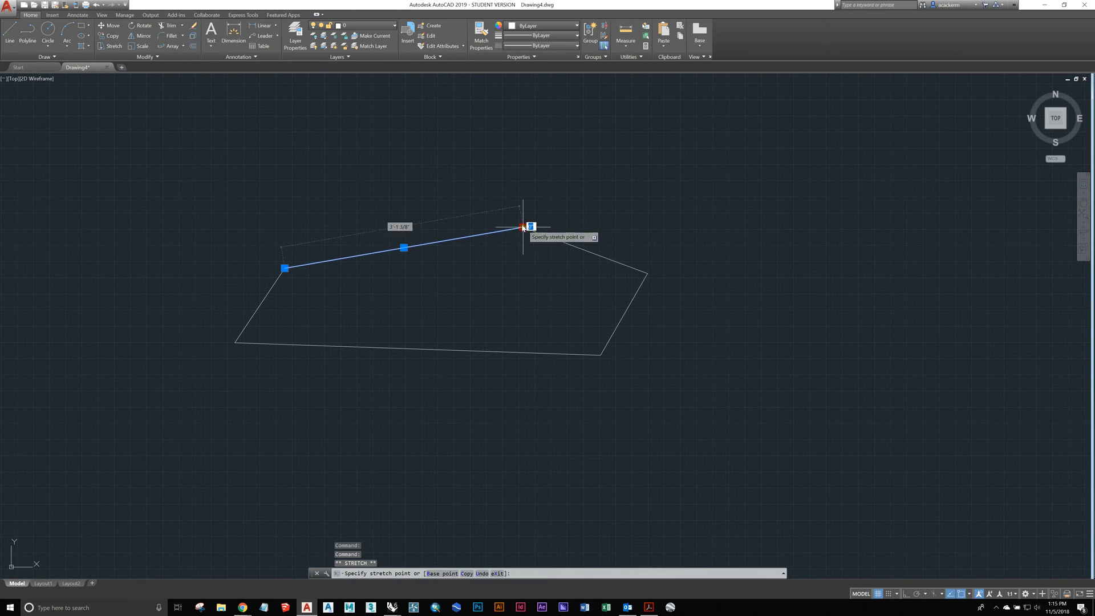
left_click(451, 182)
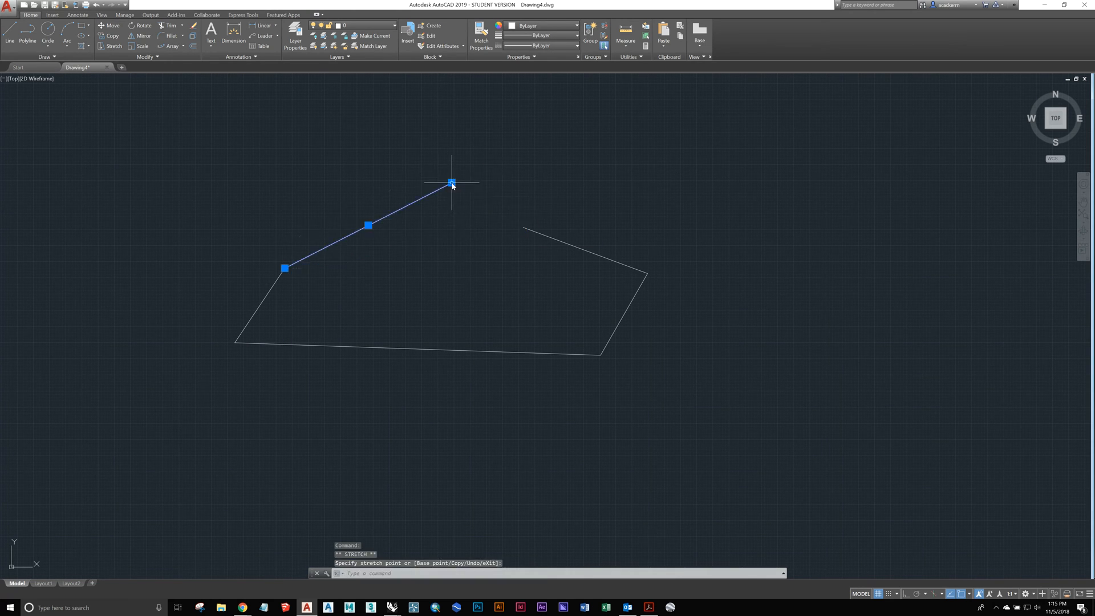
left_click(367, 225)
left_click(401, 272)
Stretch the left endpoint of the bottom line downward, away from the adjoining line.
left_click(411, 349)
left_click(234, 343)
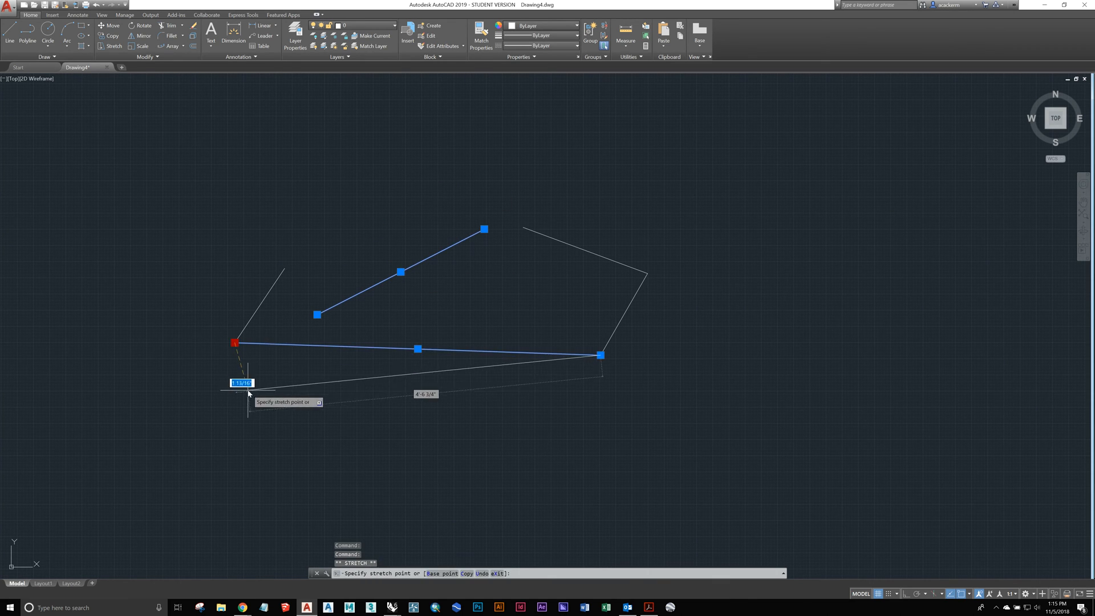
left_click(223, 387)
Erase all five lines of the practice outline.
left_click(698, 162)
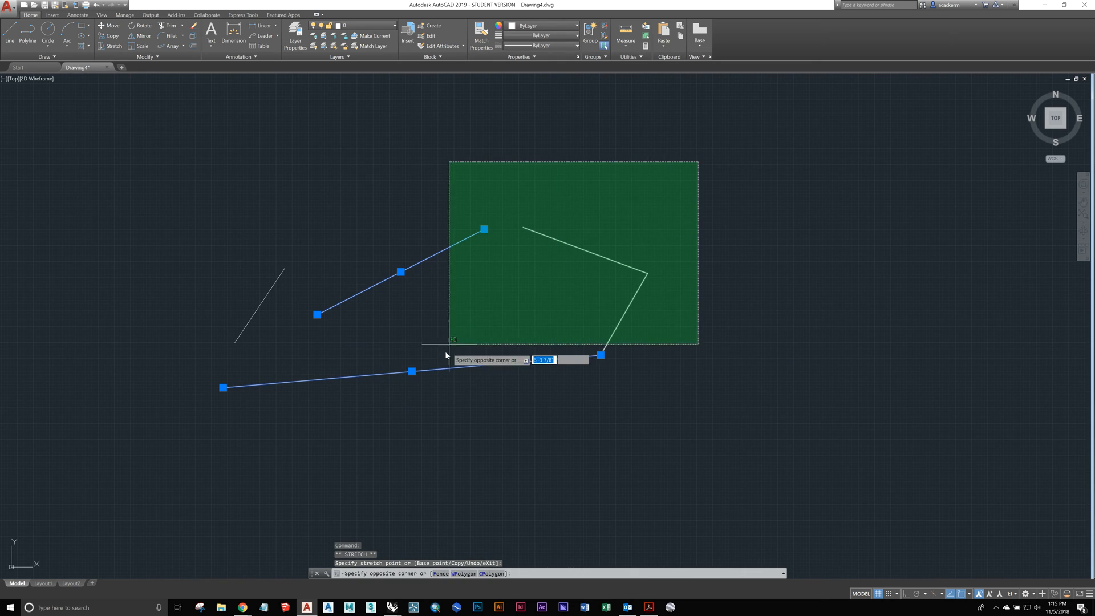
left_click(193, 436)
key("Delete")
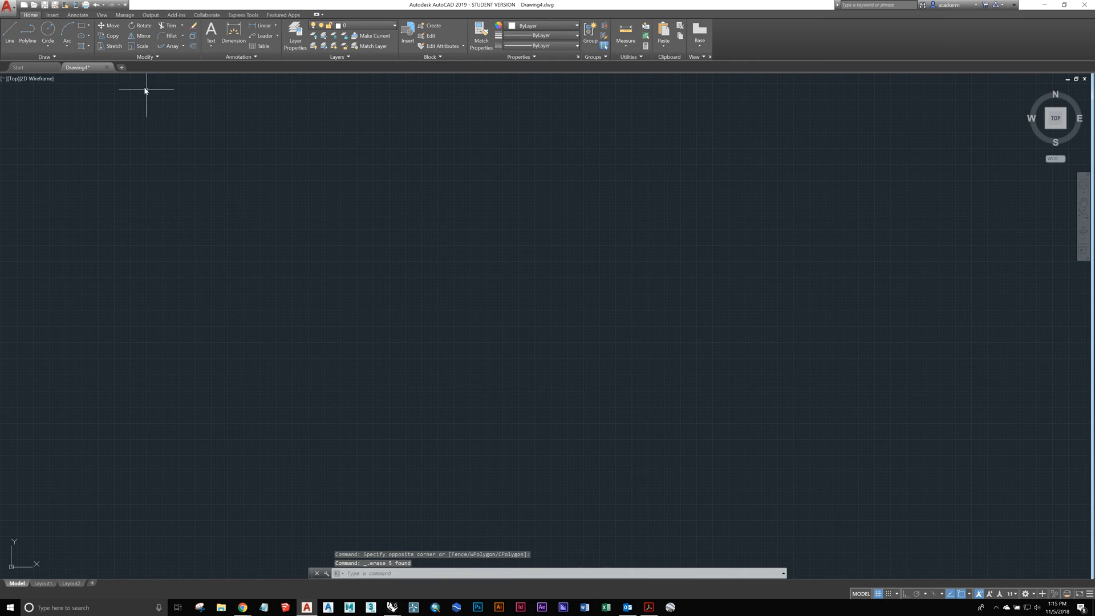
Draw a six-sided outline as one polyline across the middle of the drawing, ending it on its start point.
left_click(27, 35)
left_click(278, 195)
left_click(753, 257)
left_click(613, 378)
left_click(418, 349)
left_click(236, 335)
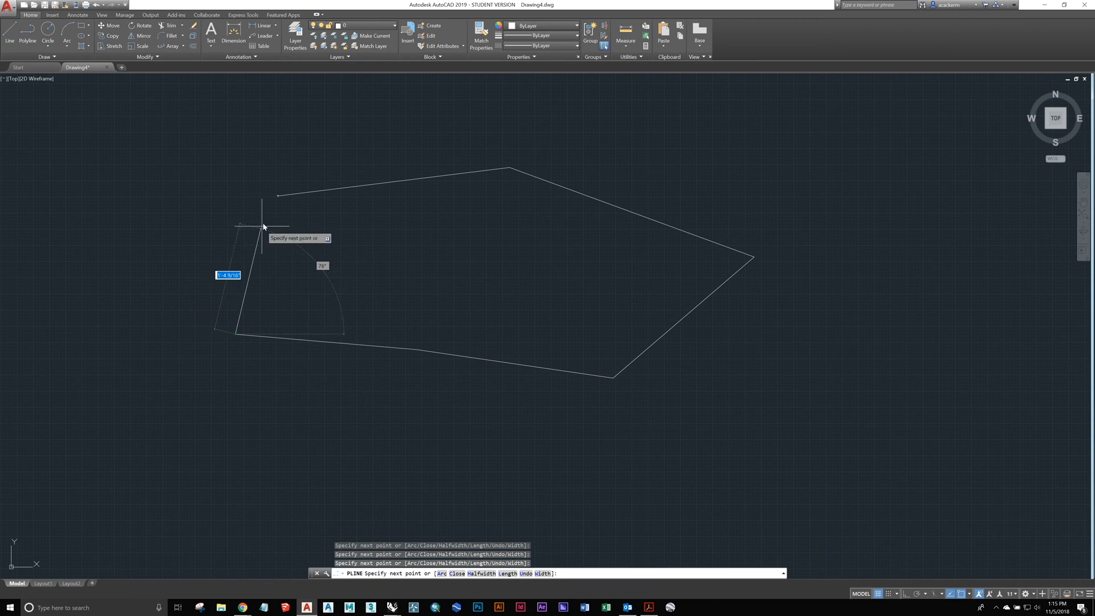
left_click(278, 195)
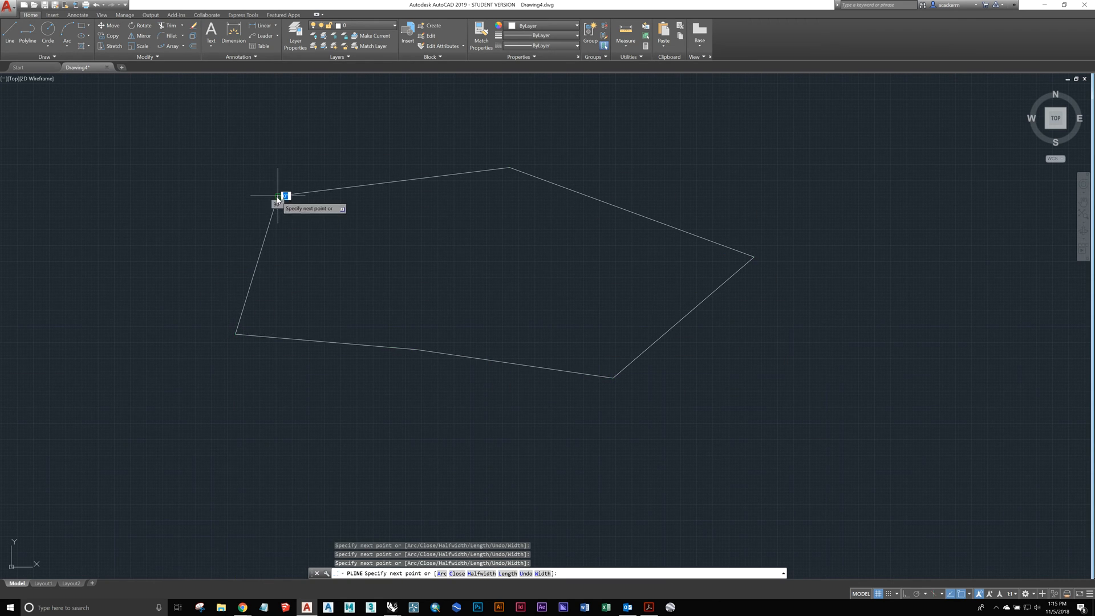
key("Escape")
Move the polyline's upper-left vertex inward to the middle of the shape and its top vertex up and to the left.
left_click(316, 192)
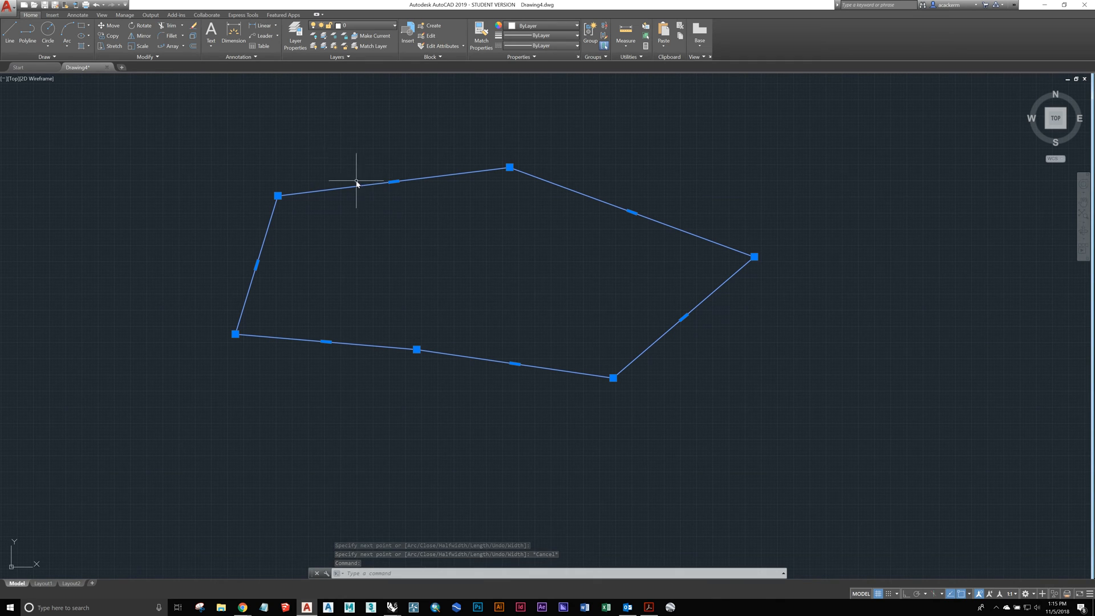
left_click(277, 195)
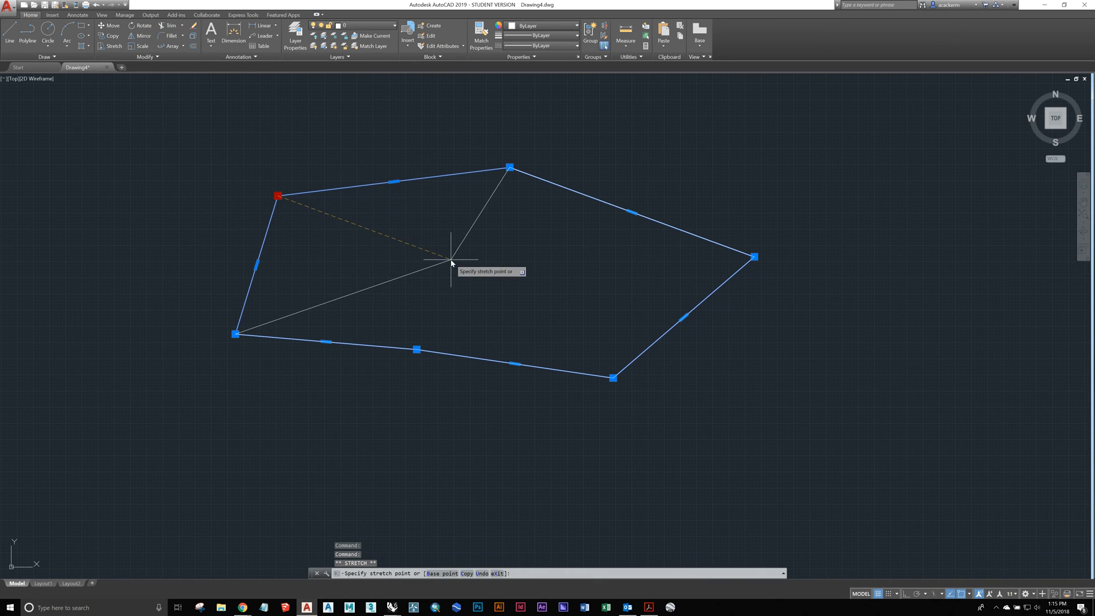
left_click(463, 261)
left_click(509, 167)
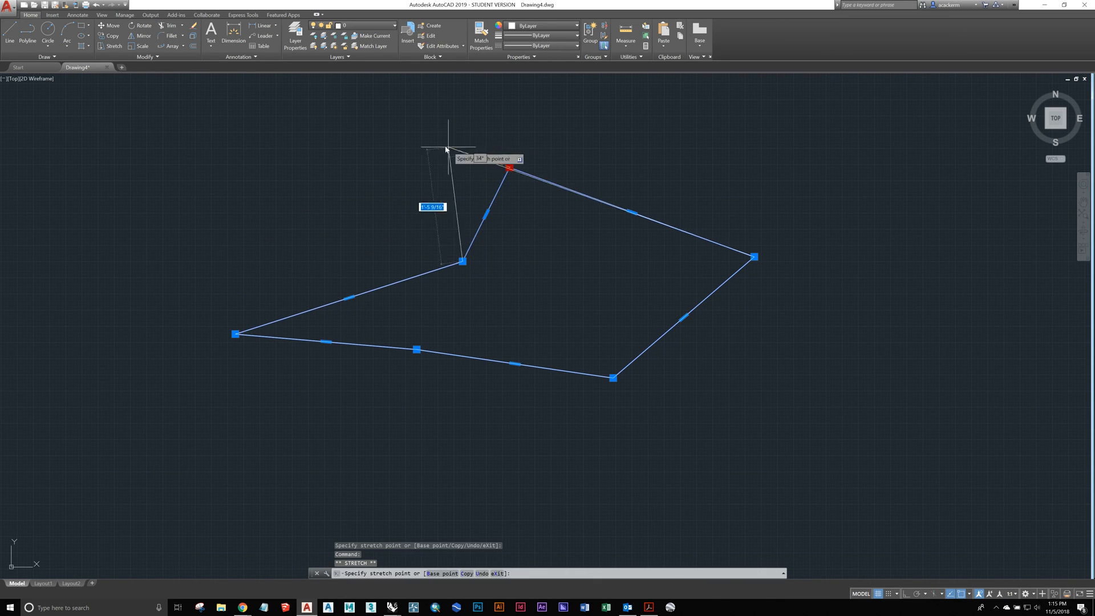
left_click(395, 142)
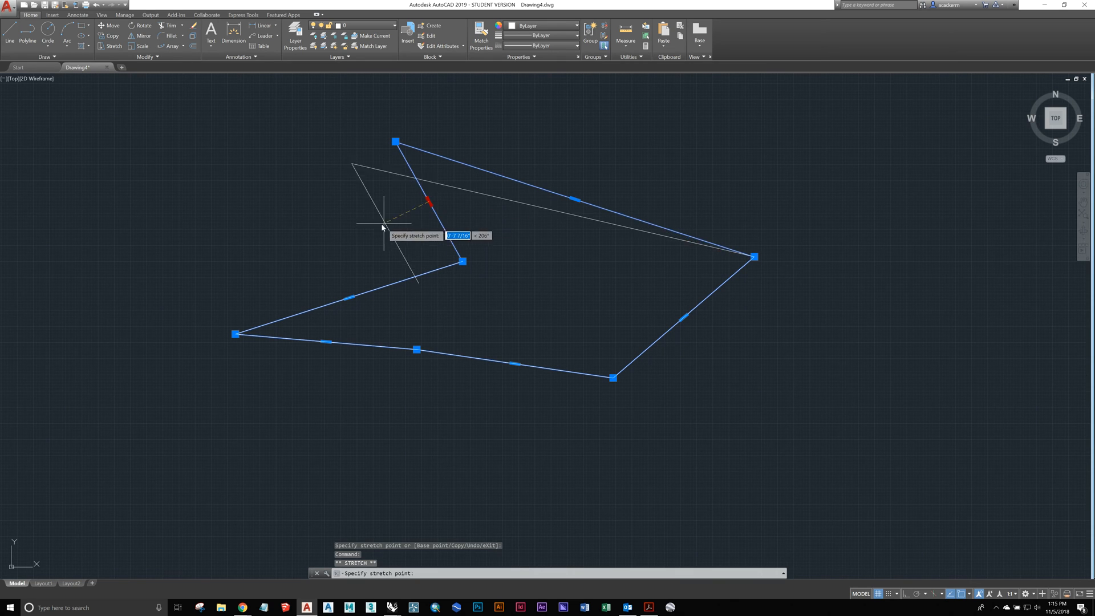
Widen the polyline's notch by shifting its upper edge left and putting the inner vertex back at the centre, and erase the polyline.
left_click(293, 229)
left_click(327, 289)
left_click(462, 261)
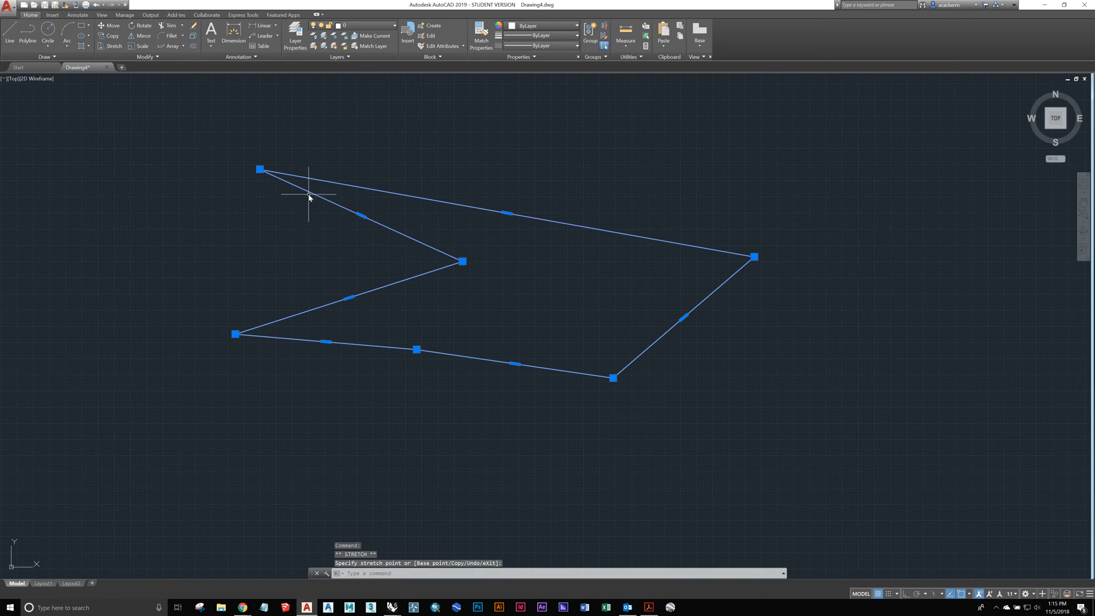
key("Delete")
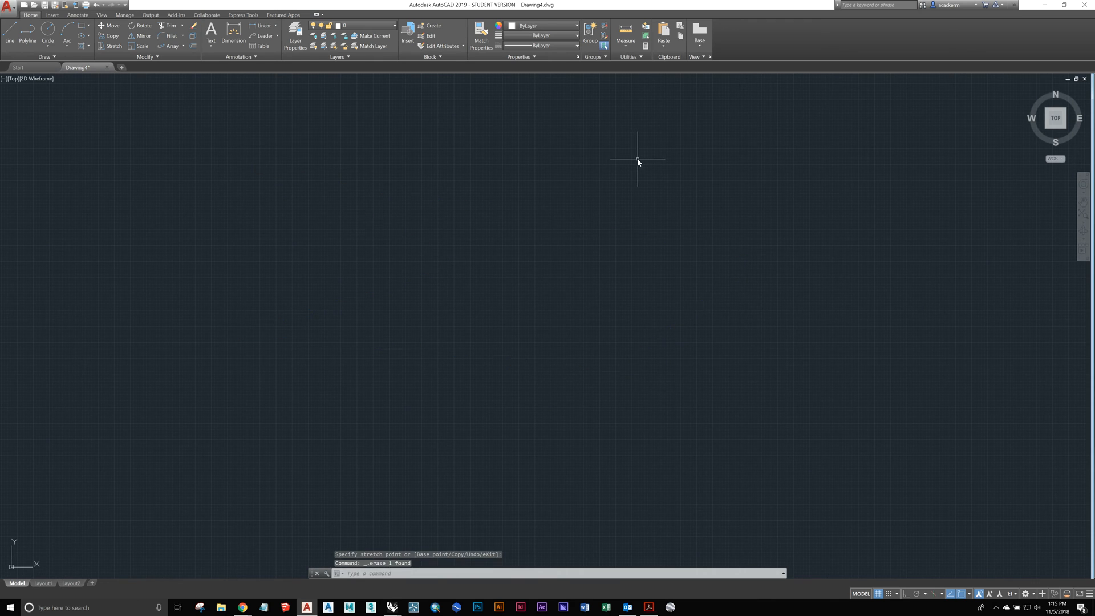
Draw a curvy closed-looking outline as one polyline made of arc segments, ending it on its start point.
left_click(28, 33)
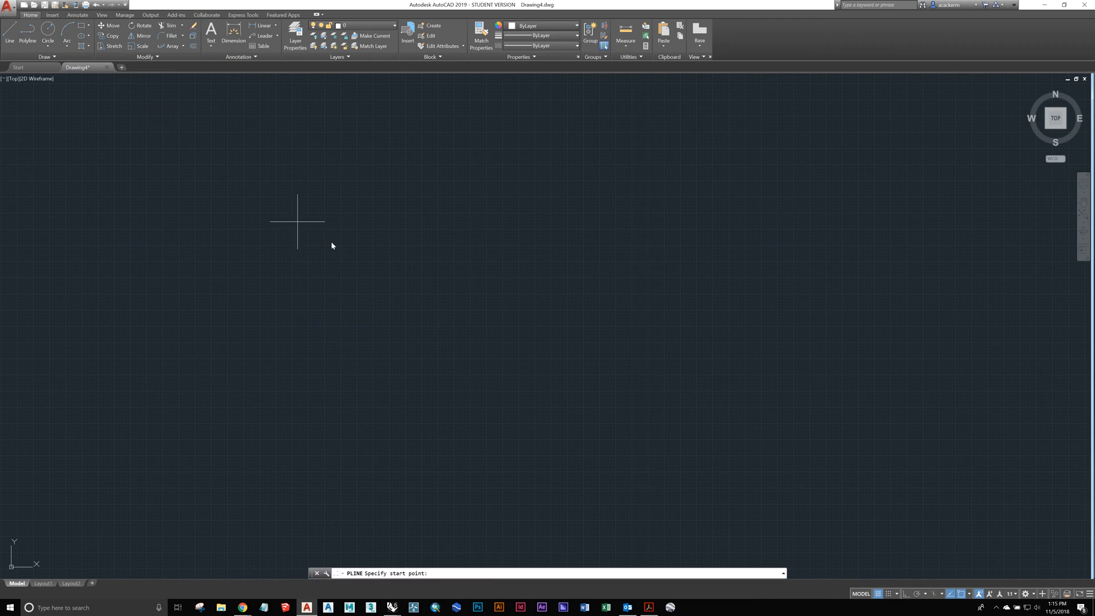
left_click(287, 324)
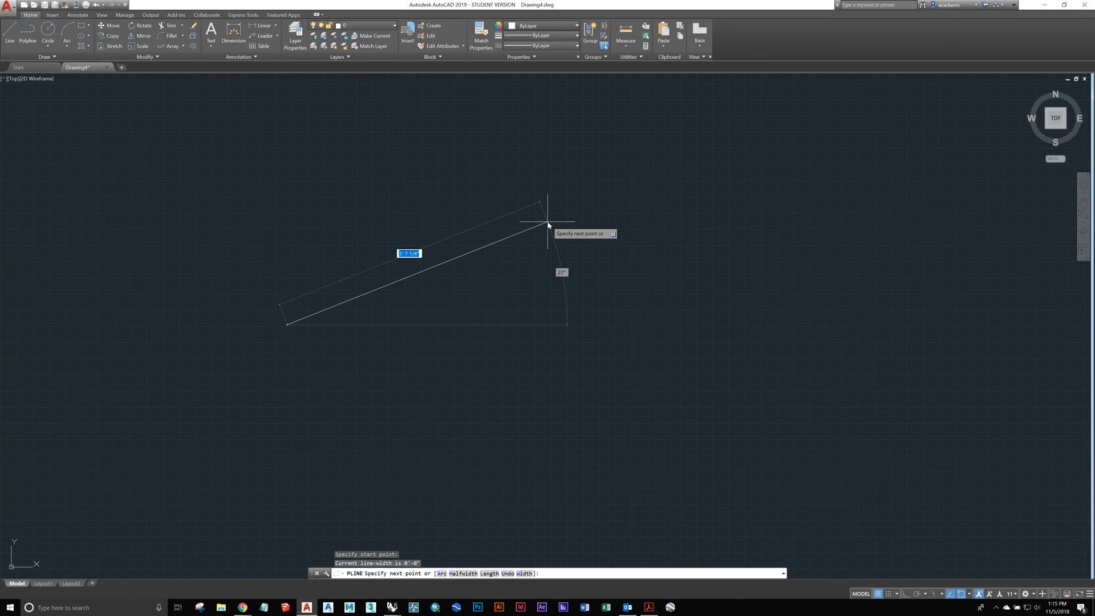
type("a")
key("Return")
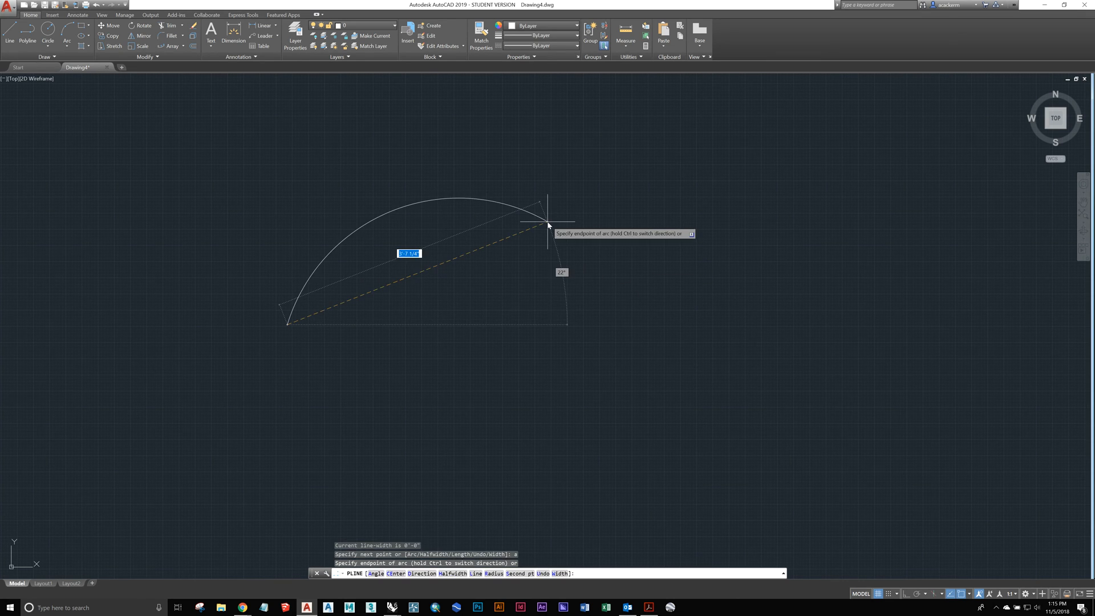
left_click(507, 169)
left_click(640, 289)
left_click(581, 348)
left_click(565, 432)
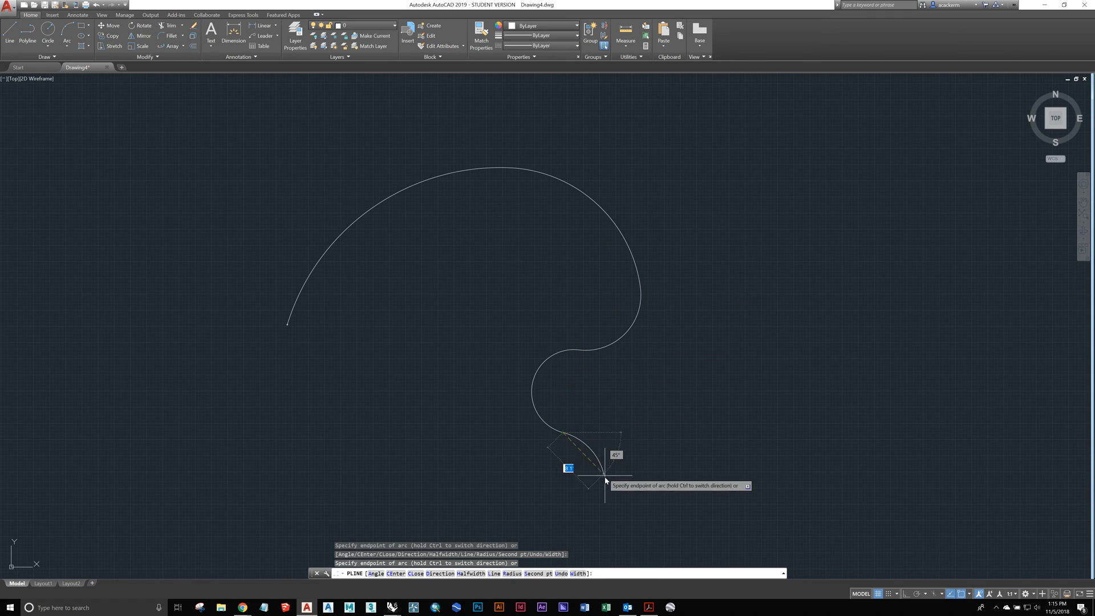
left_click(193, 469)
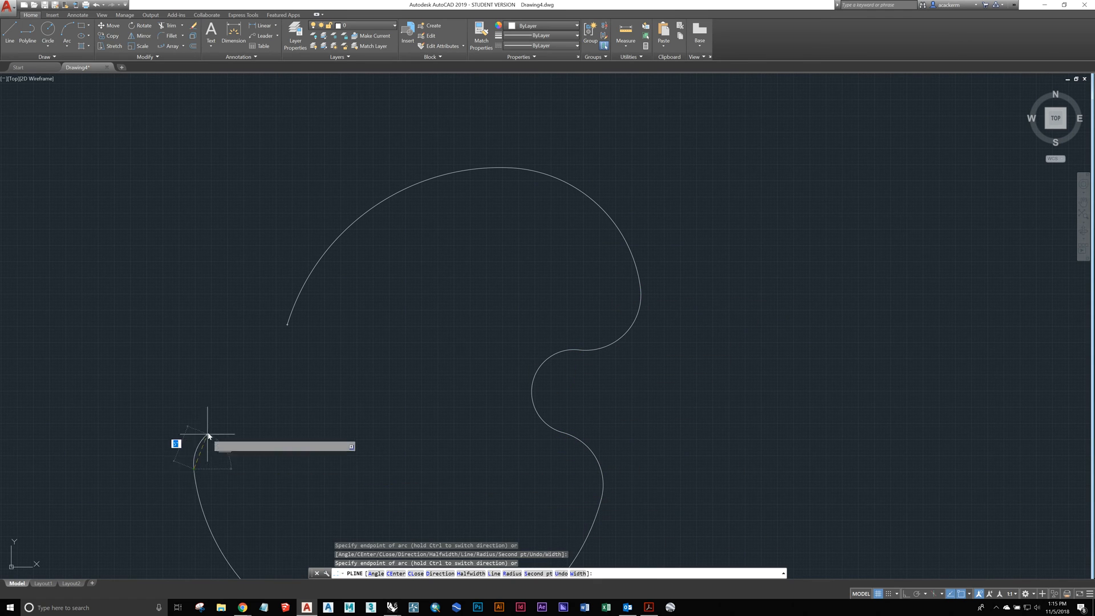
left_click(279, 412)
left_click(291, 358)
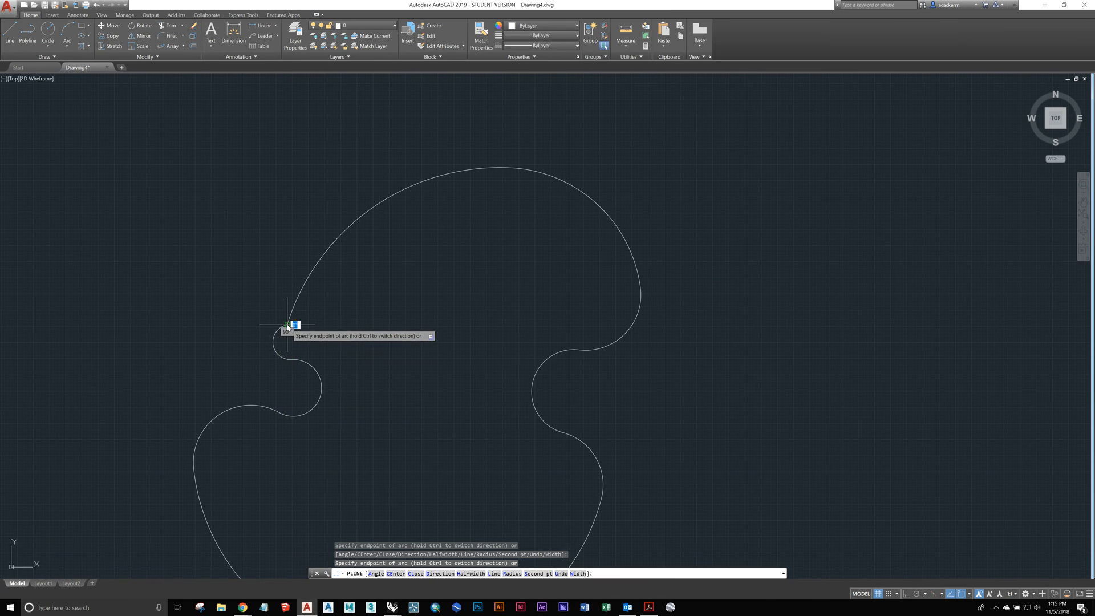
left_click(291, 319)
key("Return")
Select the arc polyline, try stretching its top vertex, and erase the polyline.
left_click(335, 293)
left_click(325, 244)
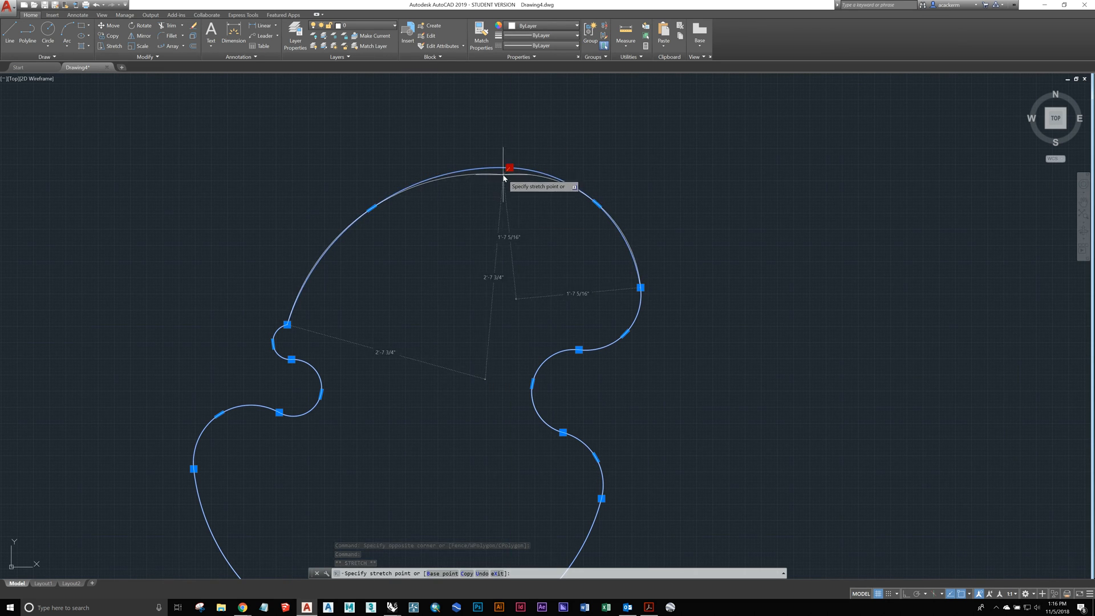
key("Escape")
scroll(501, 217, "down", 2)
key("Delete")
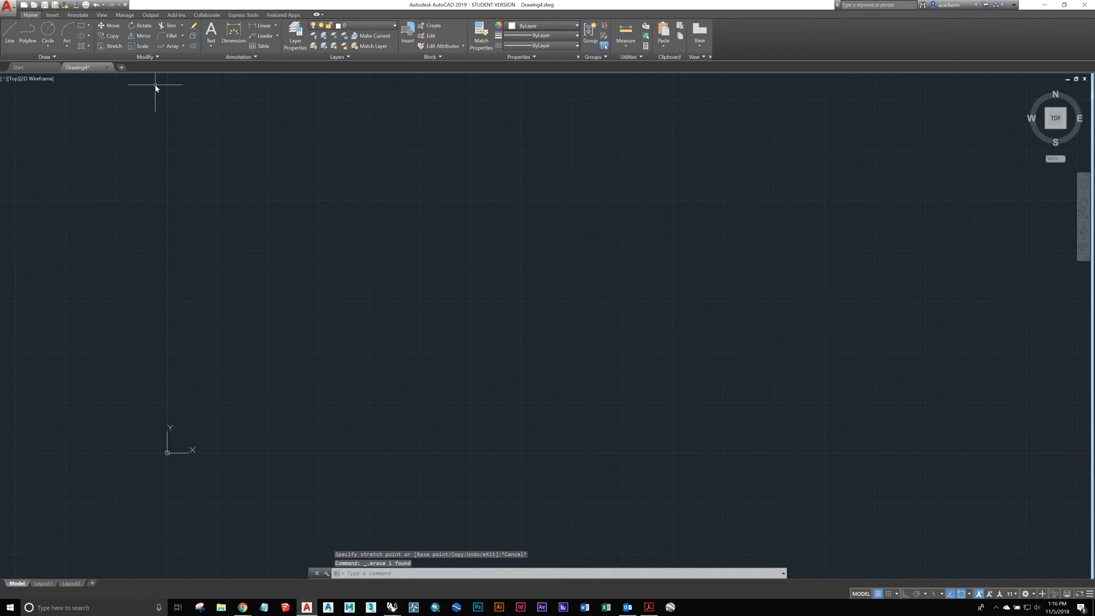
Draw a circle by centre and radius in the middle of the drawing, with a radius of 3'6".
left_click(48, 43)
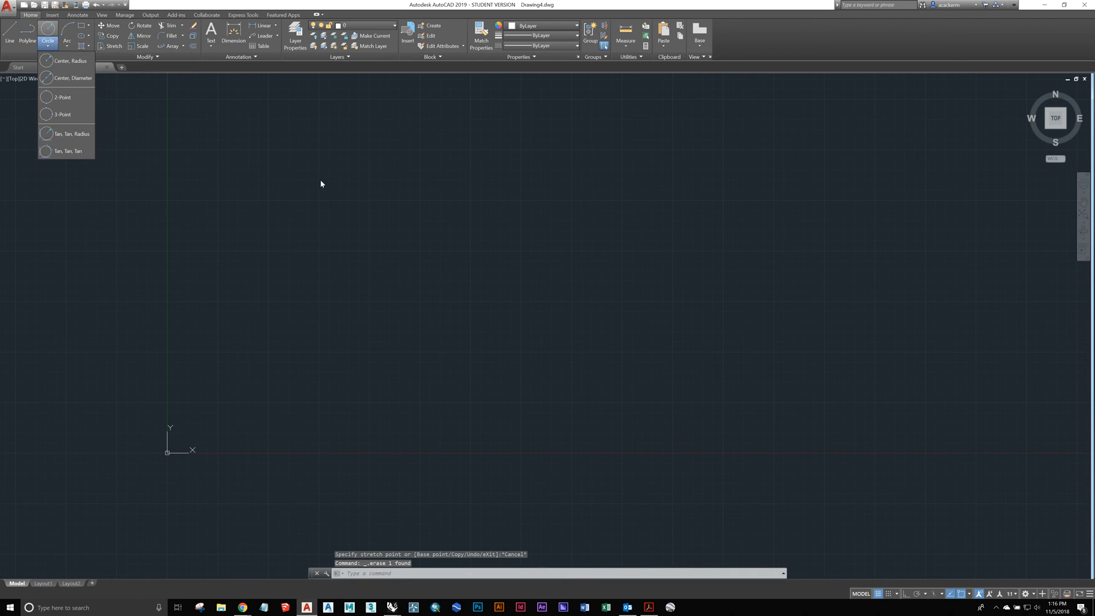
left_click(59, 61)
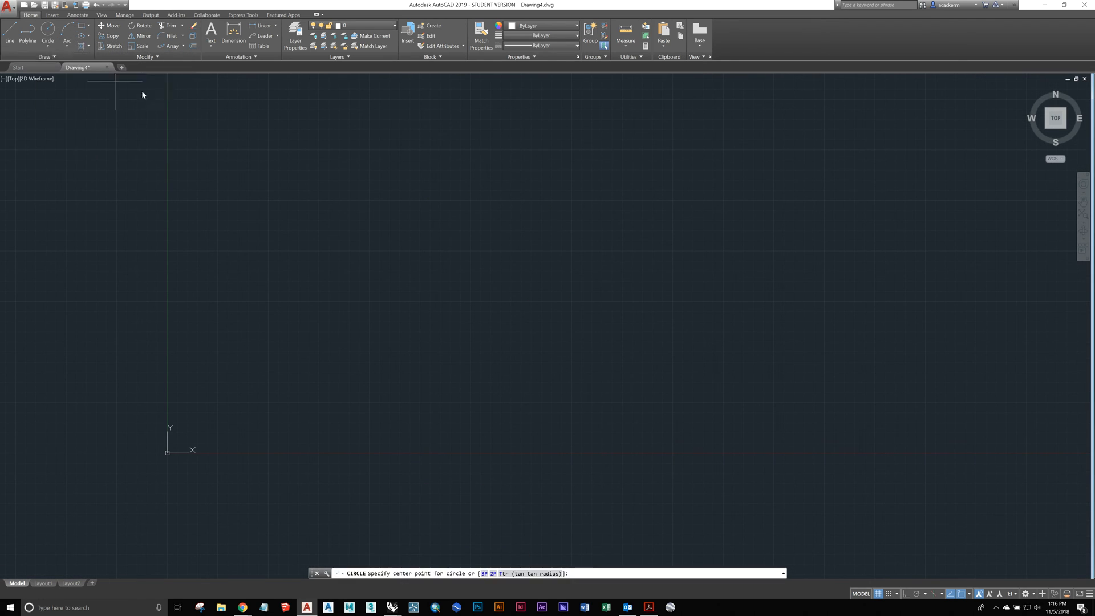
left_click(418, 297)
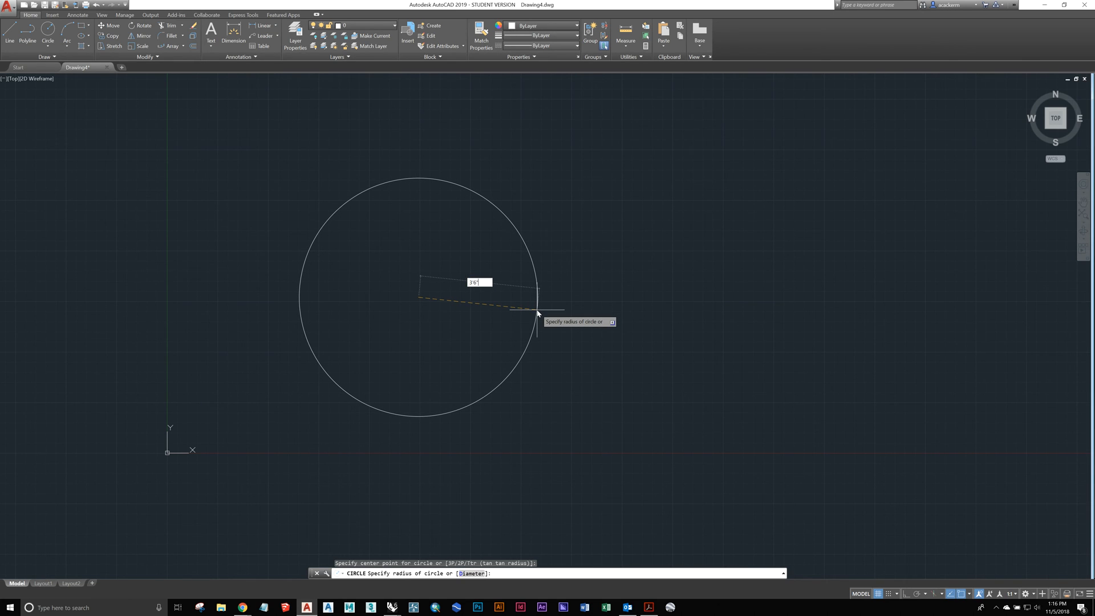
key("Return")
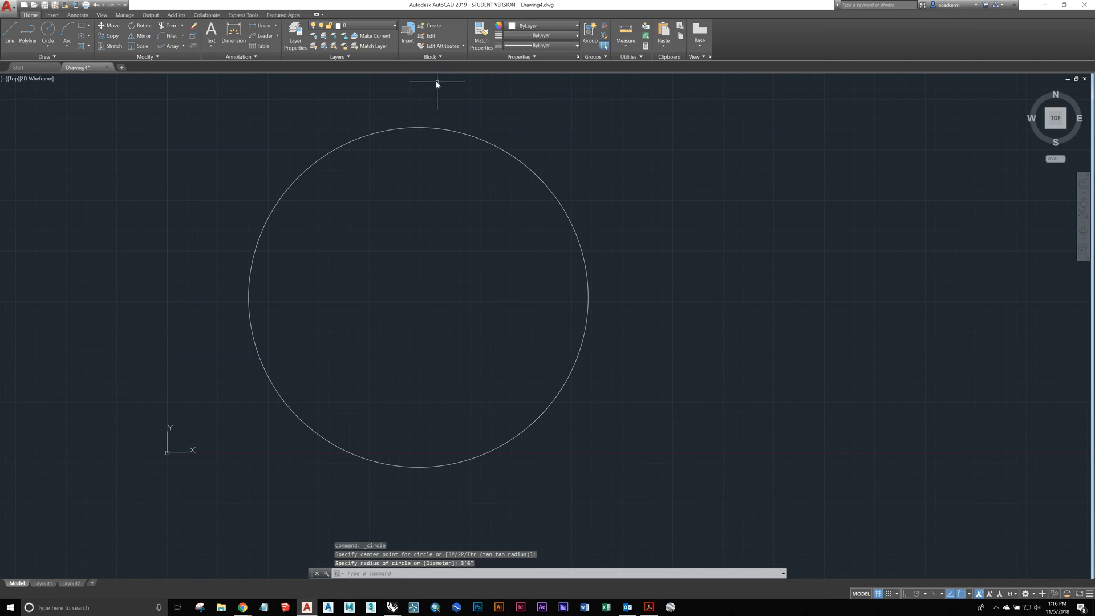
Draw a second circle with a 1' radius inside the right half of the large circle.
left_click(56, 33)
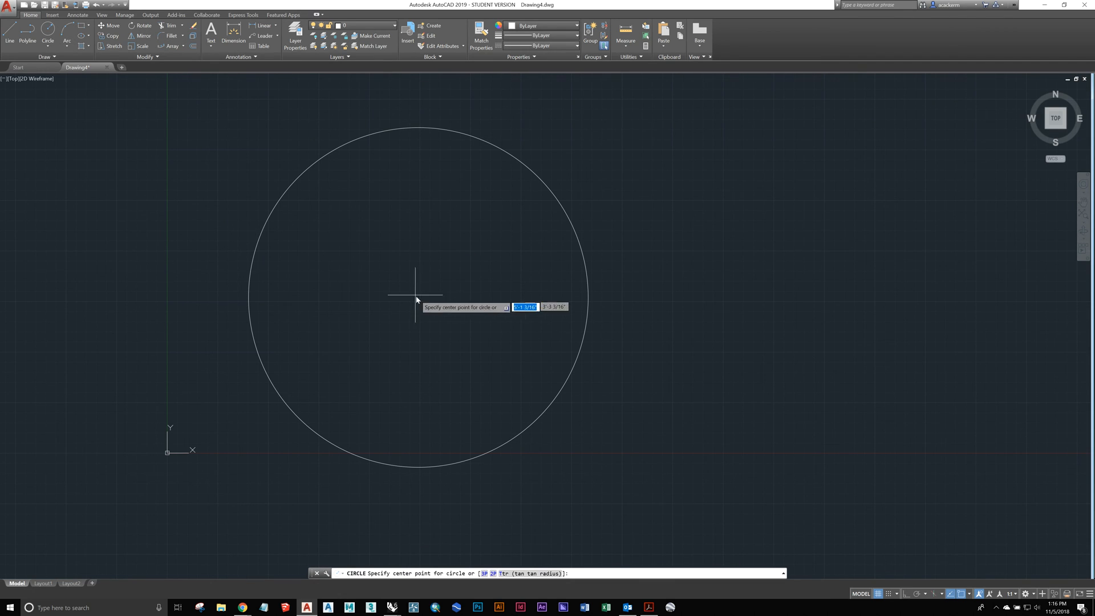
left_click(505, 296)
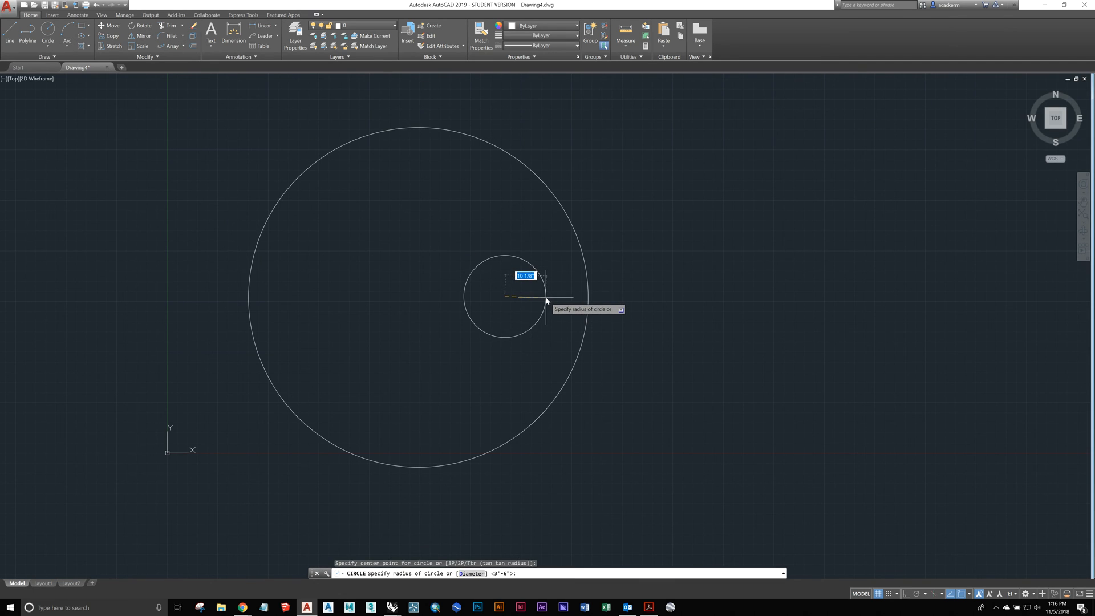
key("Return")
Move the small circle by its centre to the upper left inside the large circle and enlarge its radius.
left_click(496, 264)
left_click(481, 245)
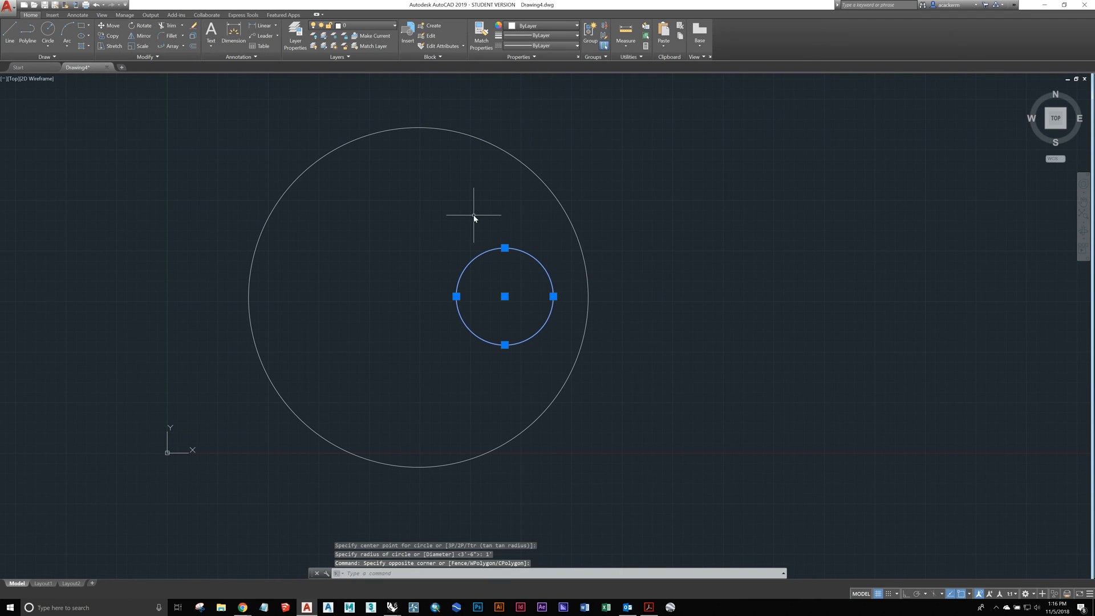
left_click(505, 297)
left_click(392, 239)
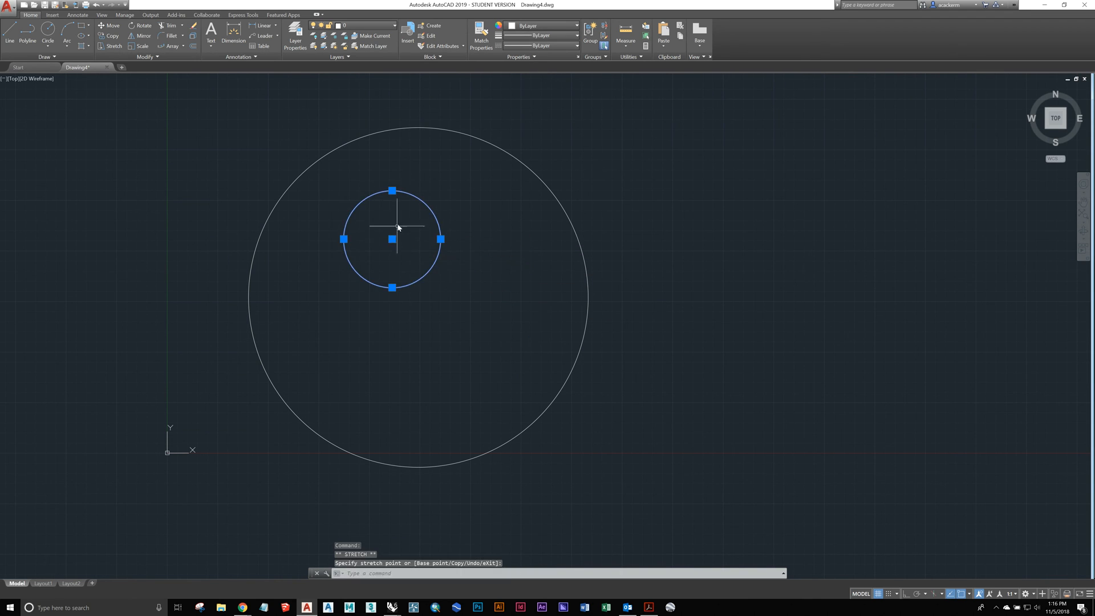
left_click(391, 191)
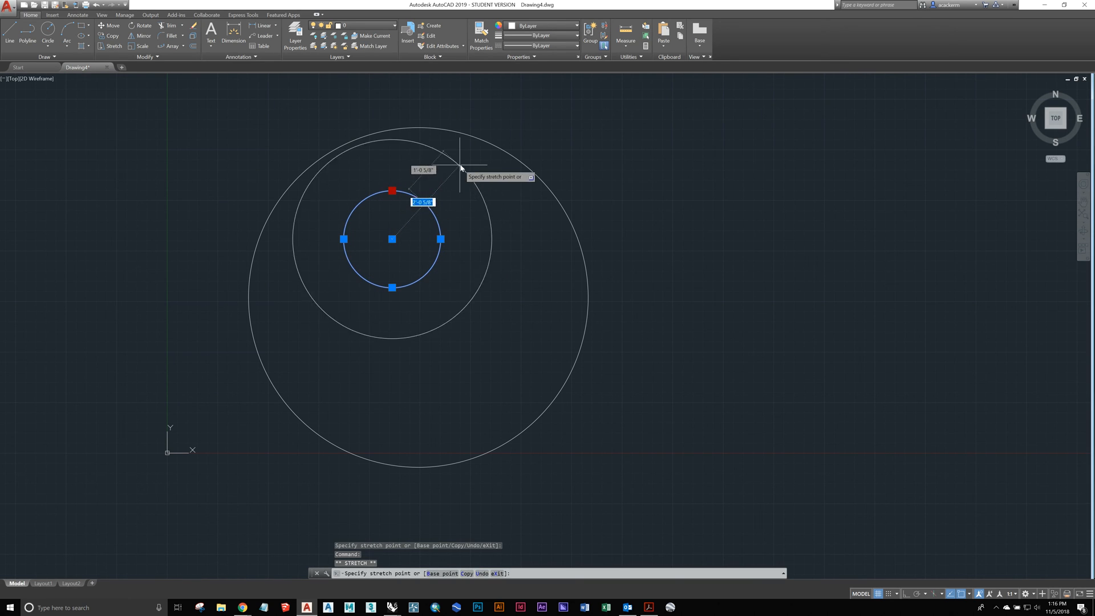
left_click(441, 188)
Erase both circles.
left_click(507, 115)
left_click(399, 213)
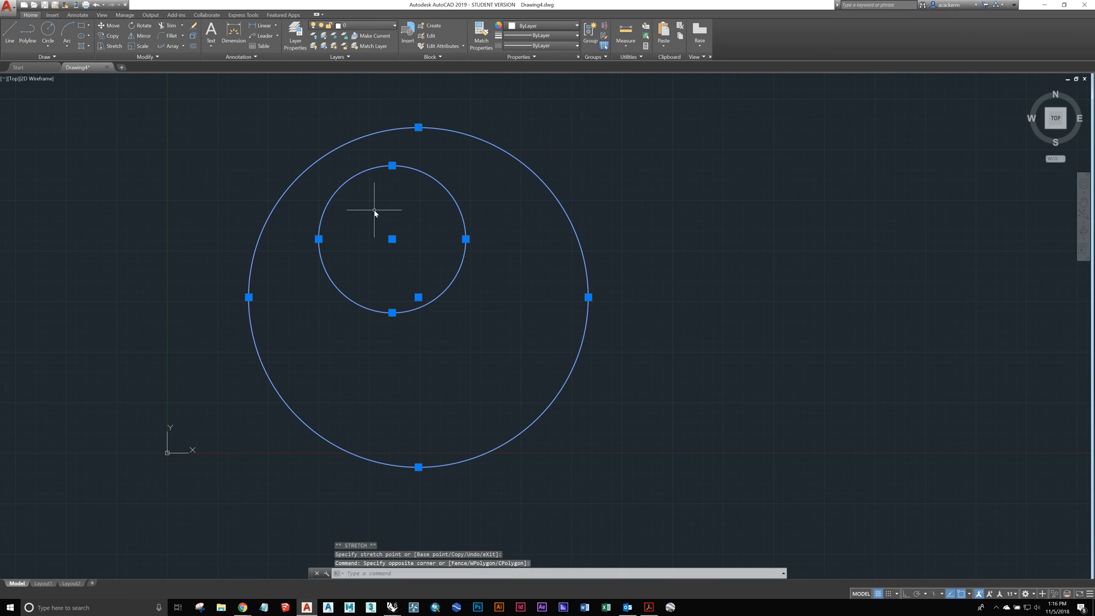
key("Delete")
Draw a wide, upward-bulging arc through three points across the upper middle of the drawing.
left_click(66, 31)
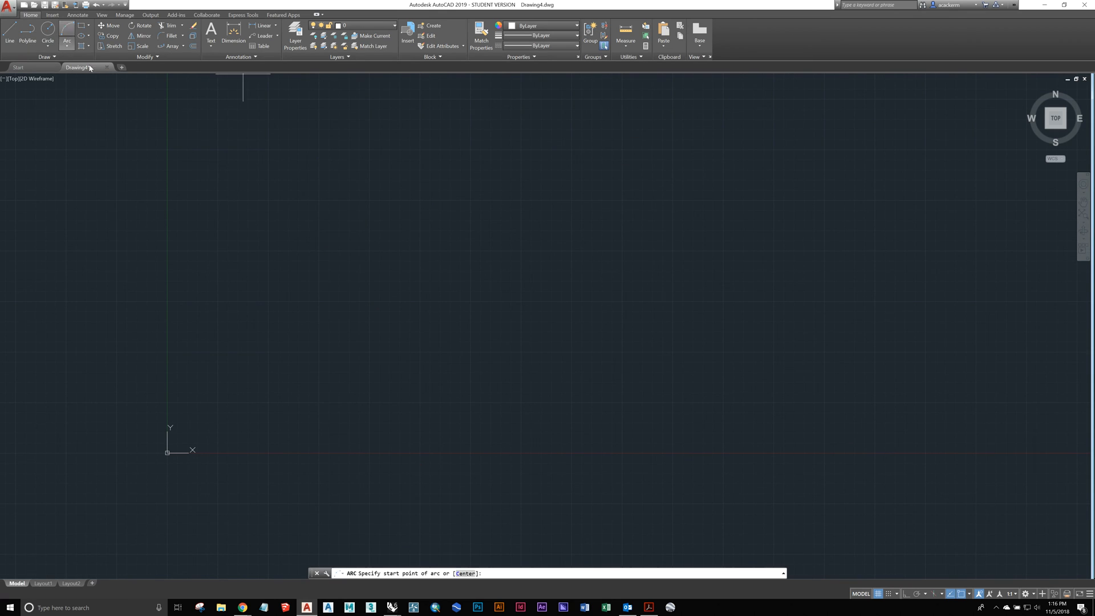
left_click(318, 257)
left_click(688, 217)
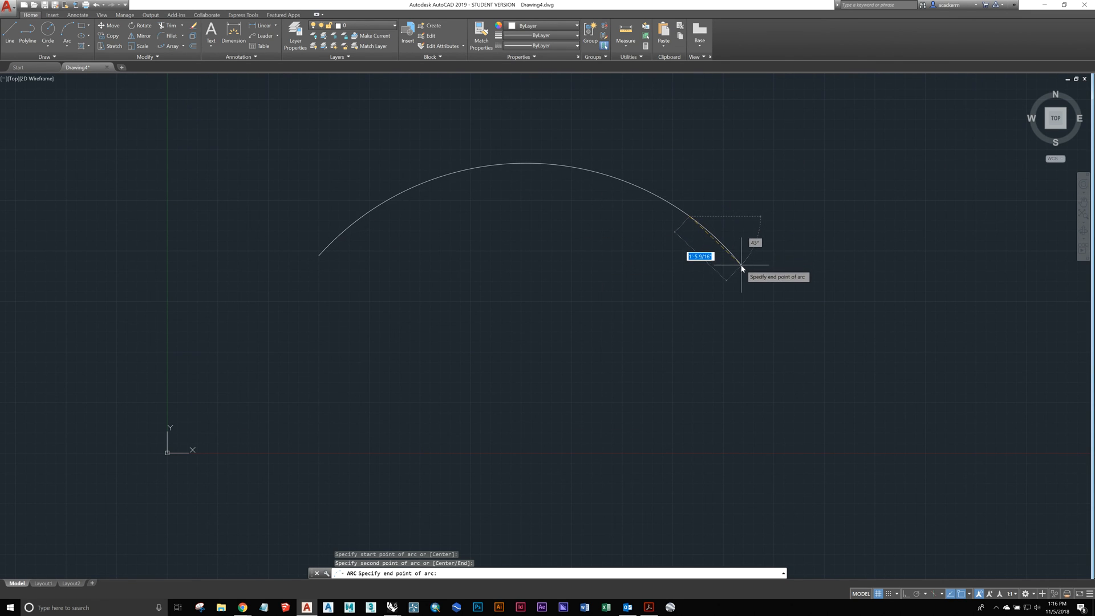
left_click(717, 288)
Erase the three-point arc.
left_click(805, 254)
left_click(659, 244)
key("Delete")
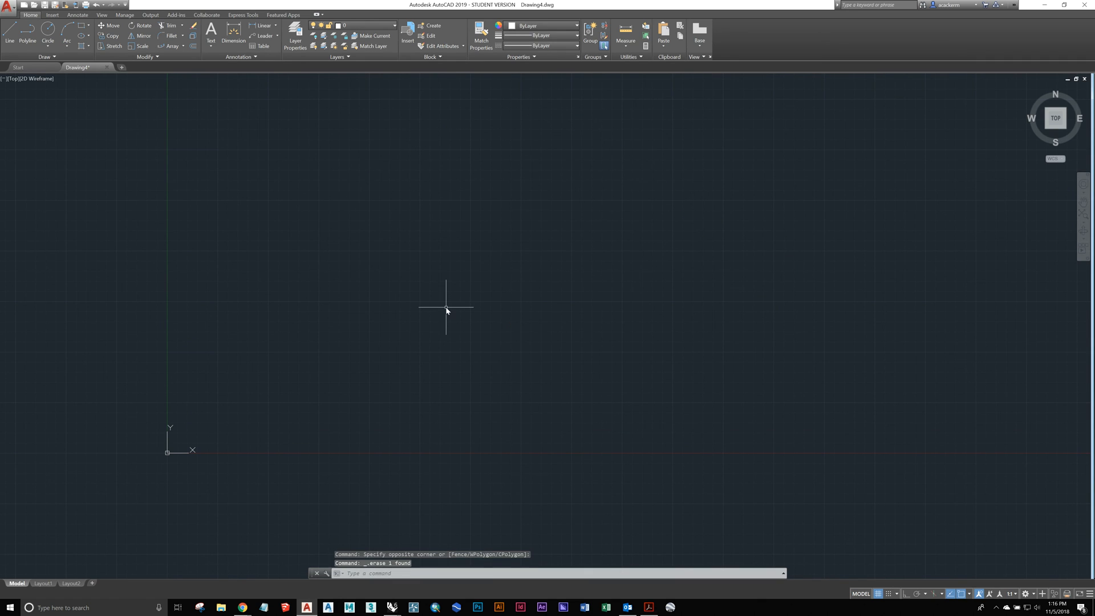
Draw a small freehand rectangle by two opposite corners in the upper part of the drawing.
left_click(83, 30)
left_click(327, 170)
left_click(383, 208)
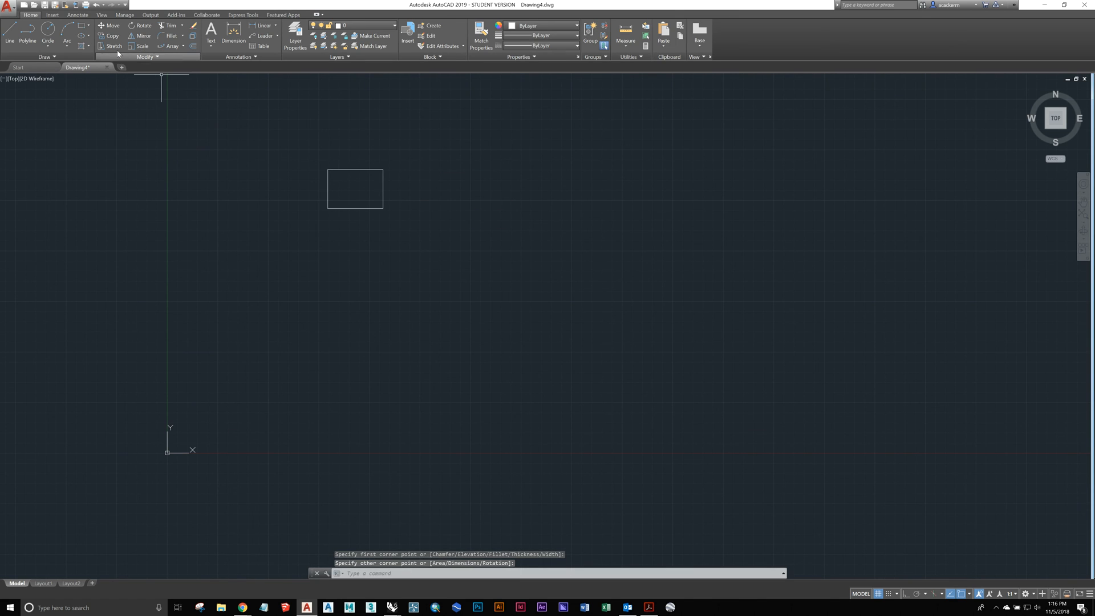
Draw a second rectangle by dimensions, 12' long and 5' wide, placed below and to the right of the small one.
left_click(81, 25)
left_click(354, 271)
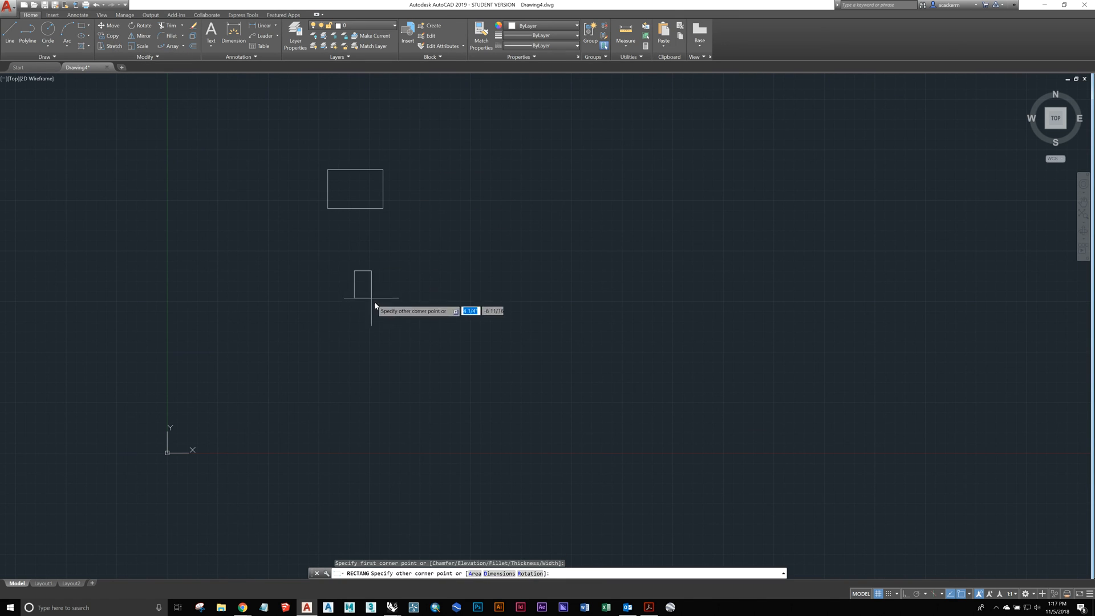
left_click(464, 383)
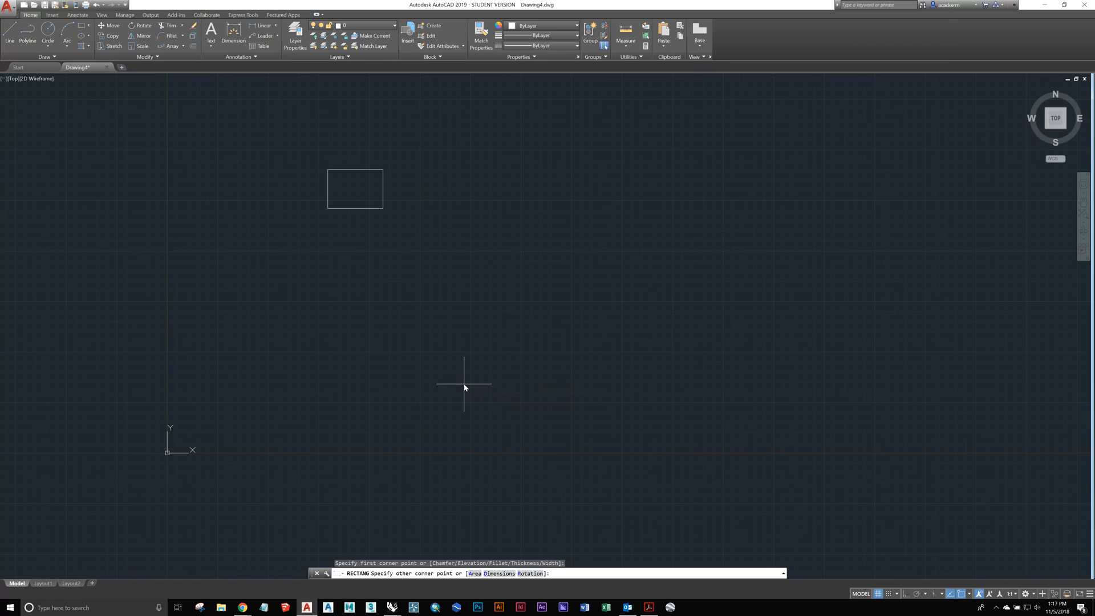
type("d")
key("Return")
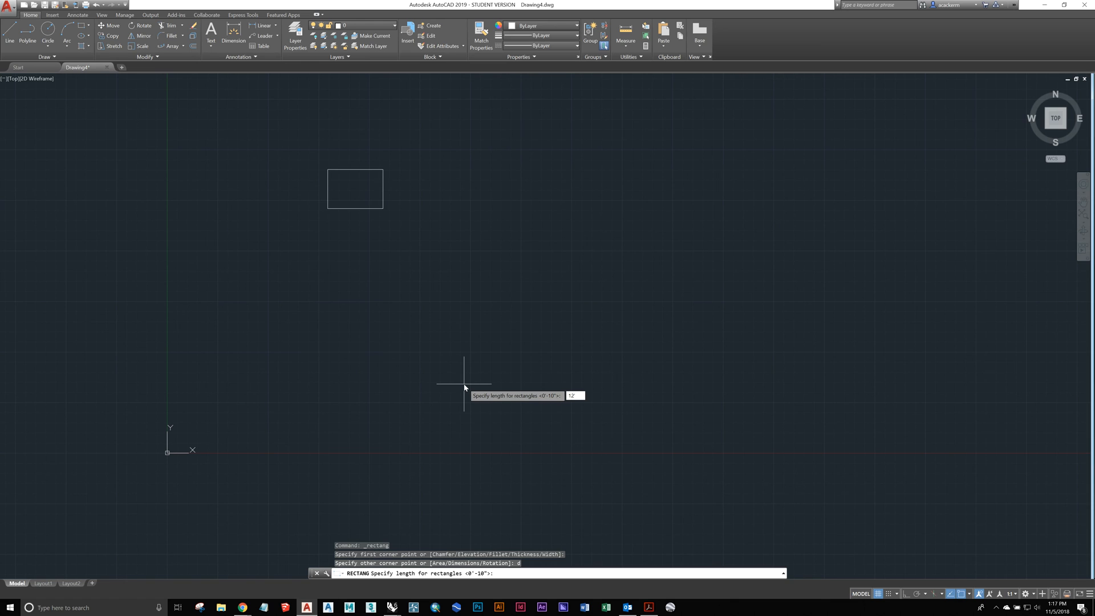
type("12'")
key("Return")
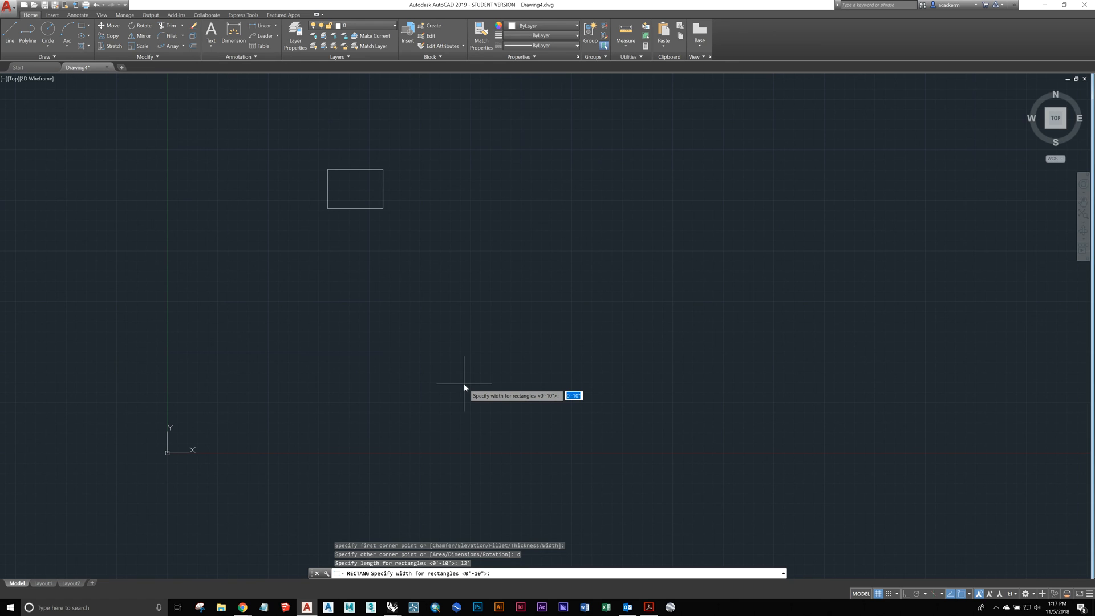
key("Return")
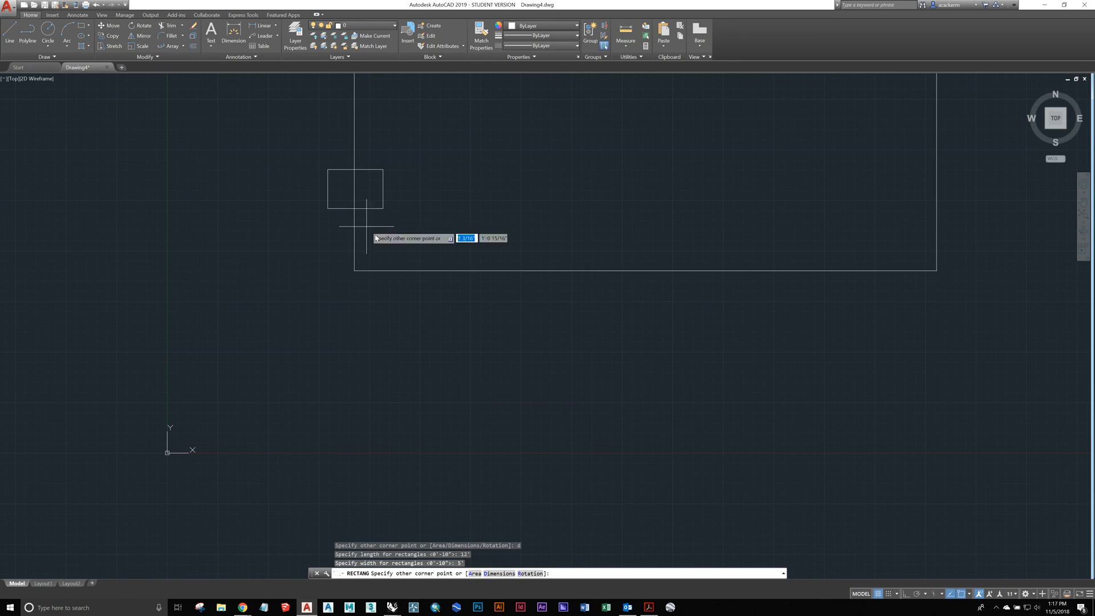
left_click(593, 371)
Reshape the large rectangle by moving its upper-left corner inward to the lower right and shifting its sloped upper edge up and left.
left_click(540, 305)
left_click(507, 260)
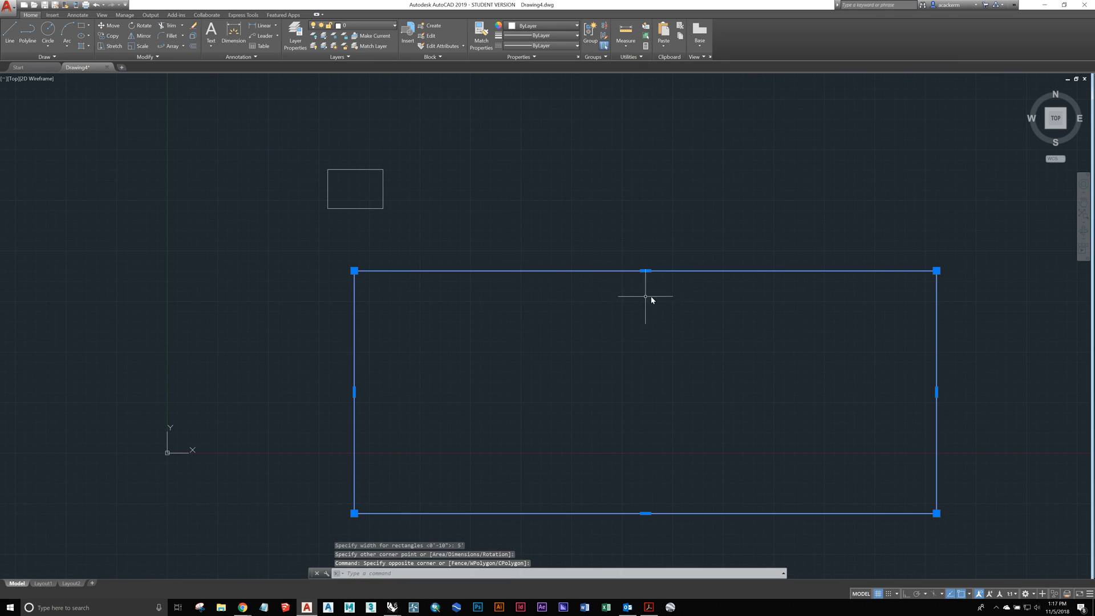
left_click(354, 271)
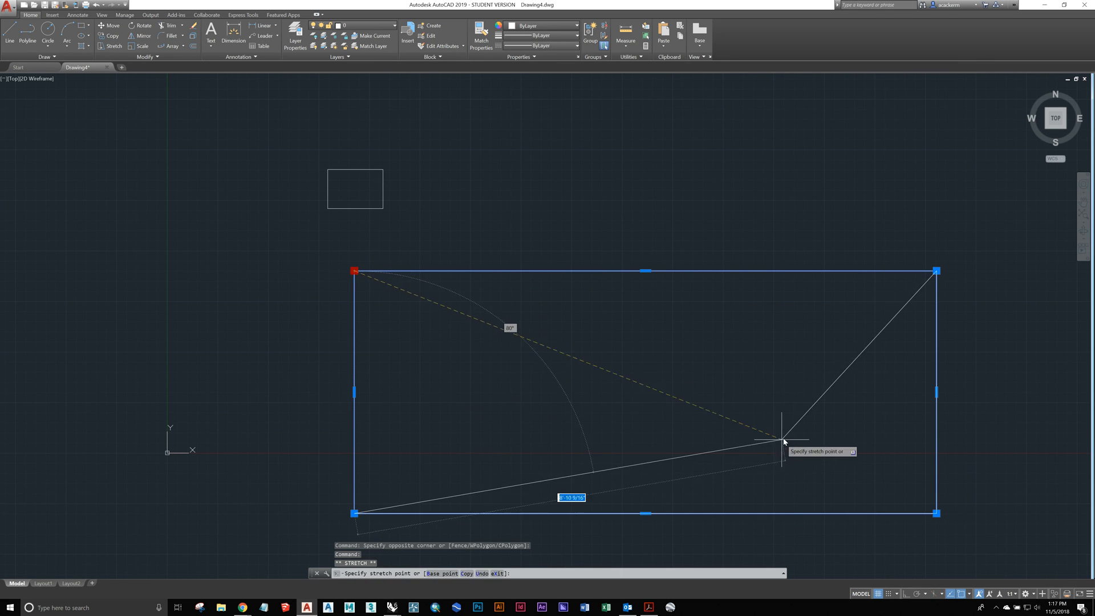
left_click(784, 438)
left_click(861, 354)
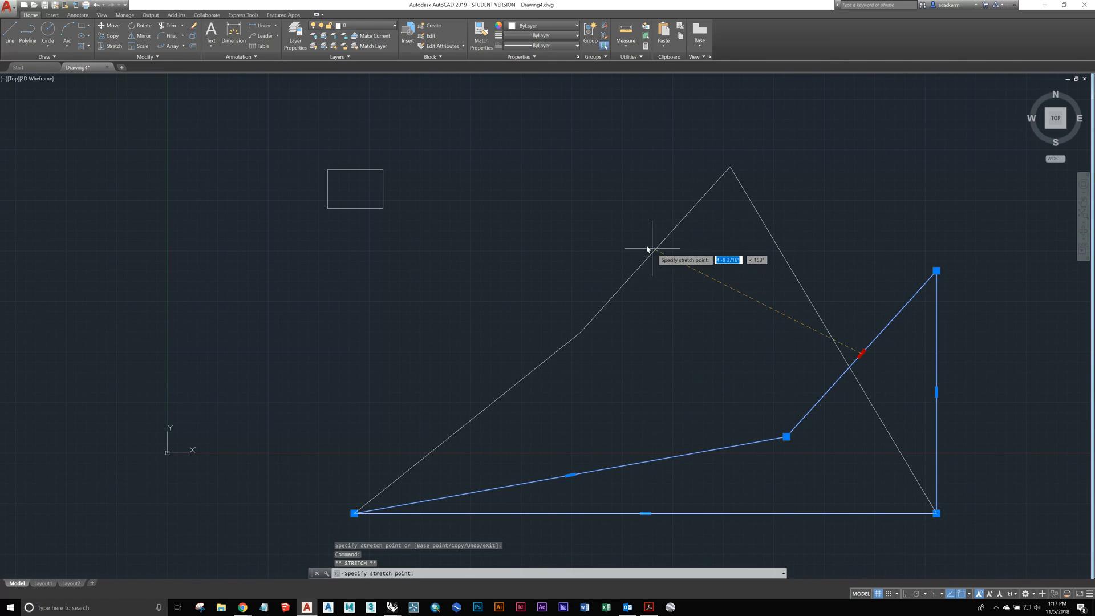
left_click(614, 228)
Erase the reshaped large rectangle and the small rectangle.
key("Delete")
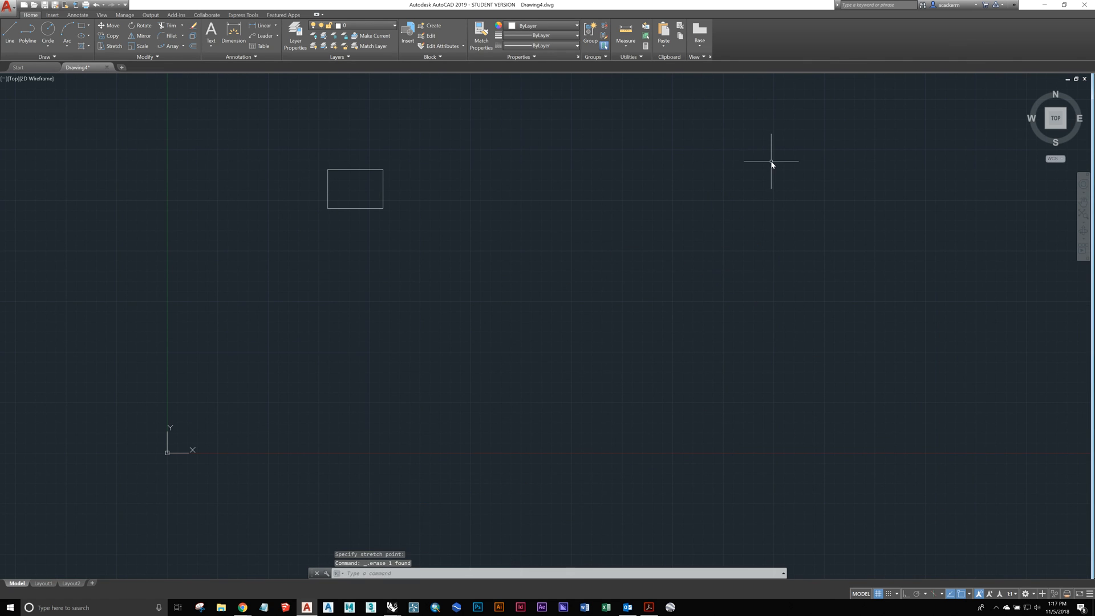
left_click(411, 144)
left_click(324, 222)
key("Delete")
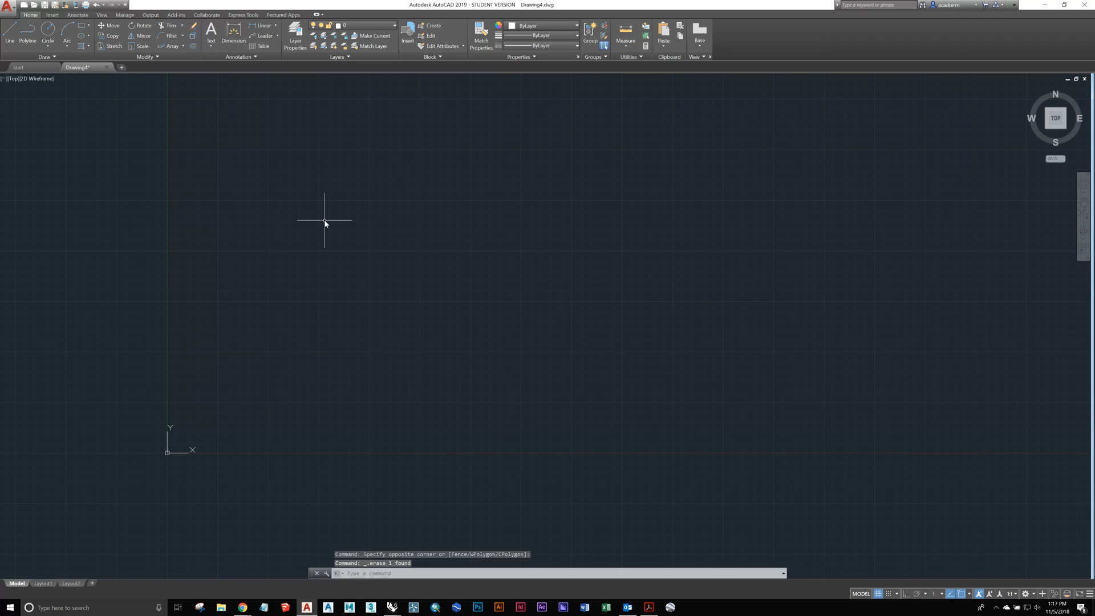
Draw a five-sided polygon inscribed in a circle in the upper middle of the drawing, setting its radius freehand.
left_click(90, 25)
left_click(97, 56)
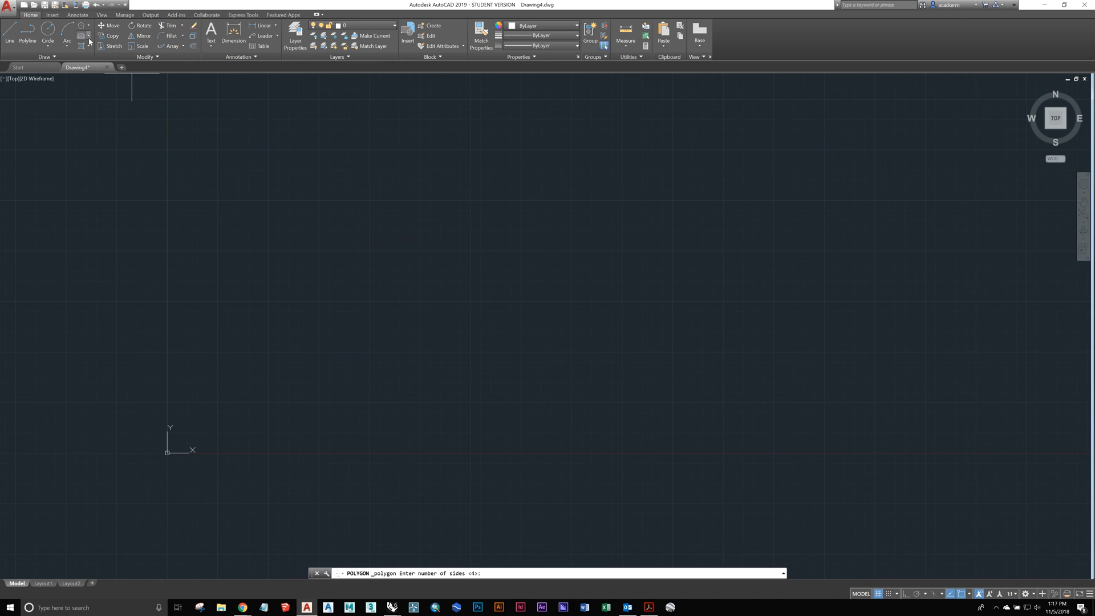
key("Return")
left_click(449, 251)
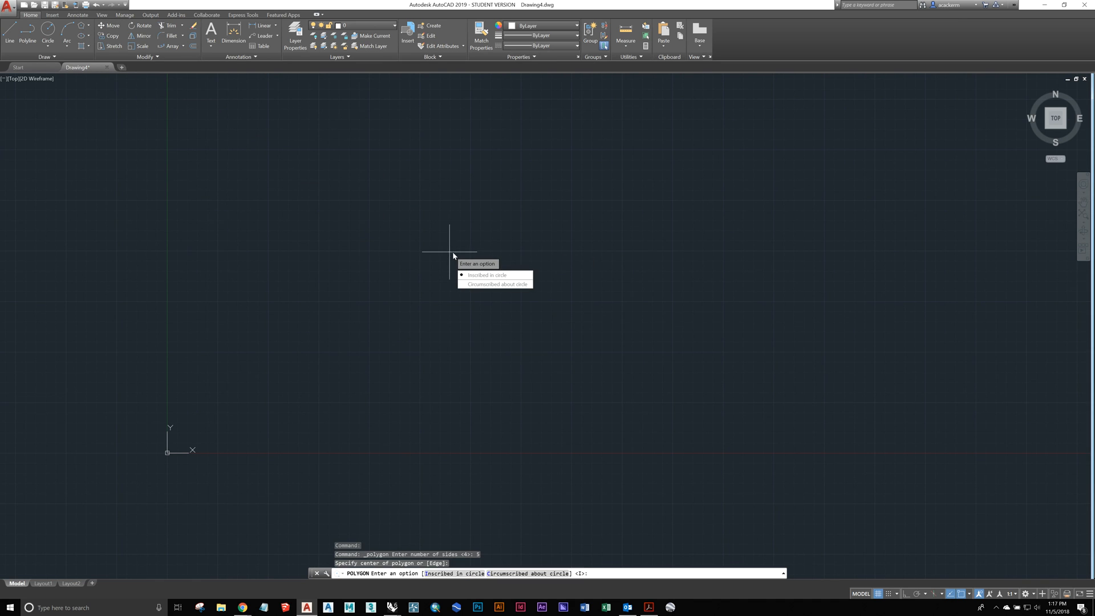
left_click(523, 277)
left_click(563, 201)
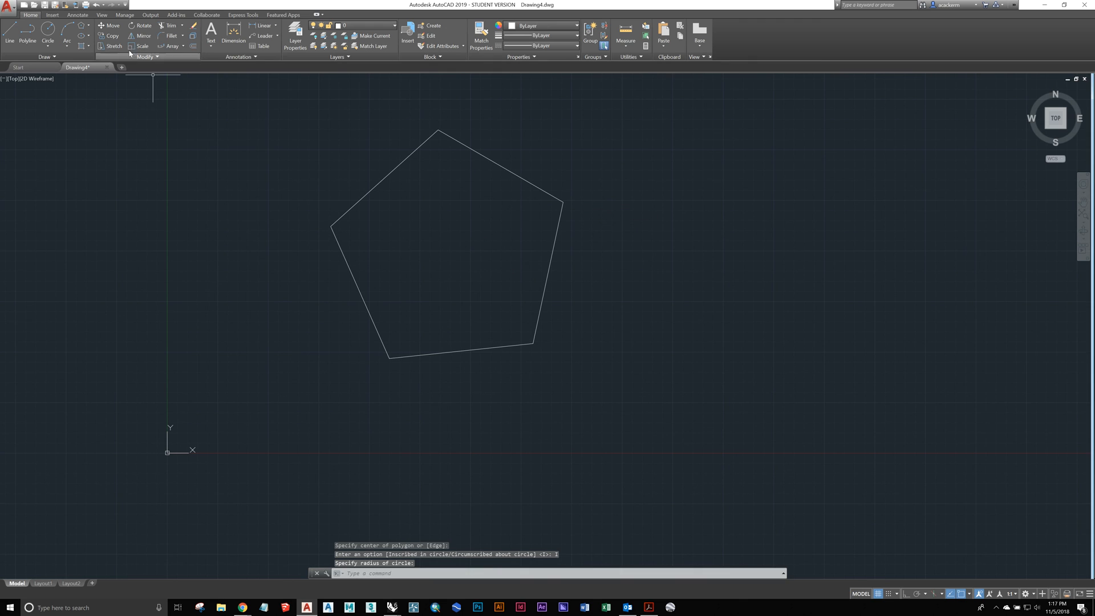
Draw a three-sided polygon inscribed in a circle just right of the pentagon, with a radius of about 1'-5".
left_click(81, 25)
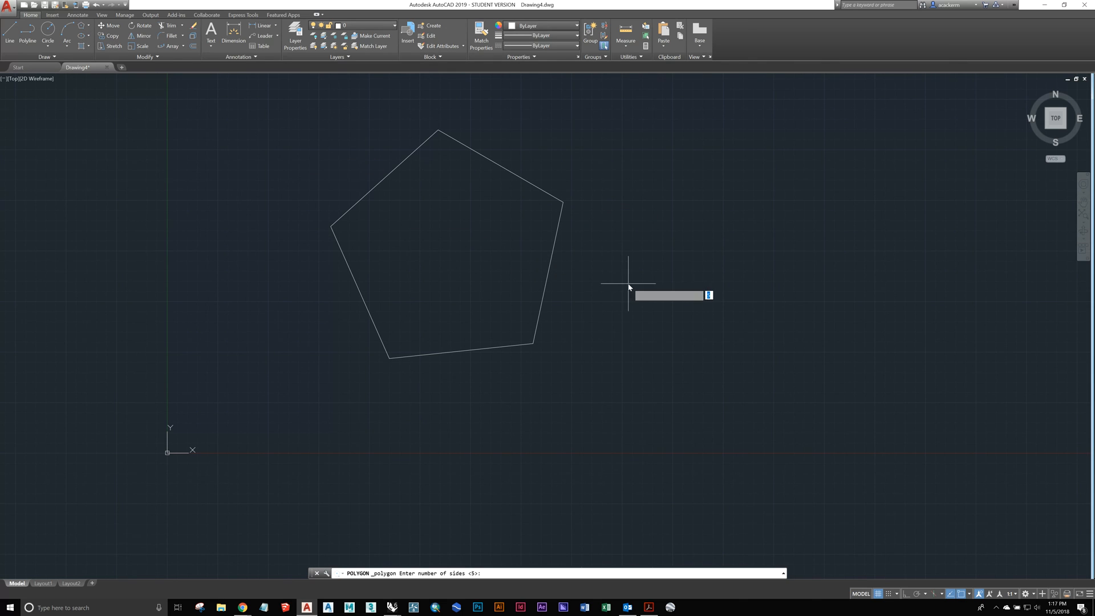
key("Return")
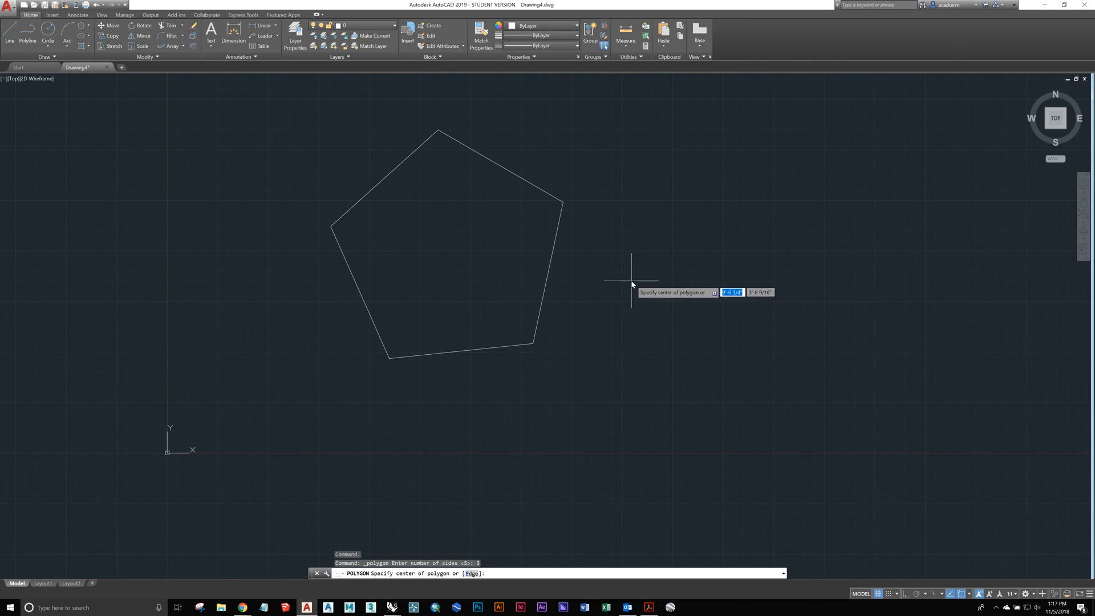
left_click(631, 281)
left_click(662, 304)
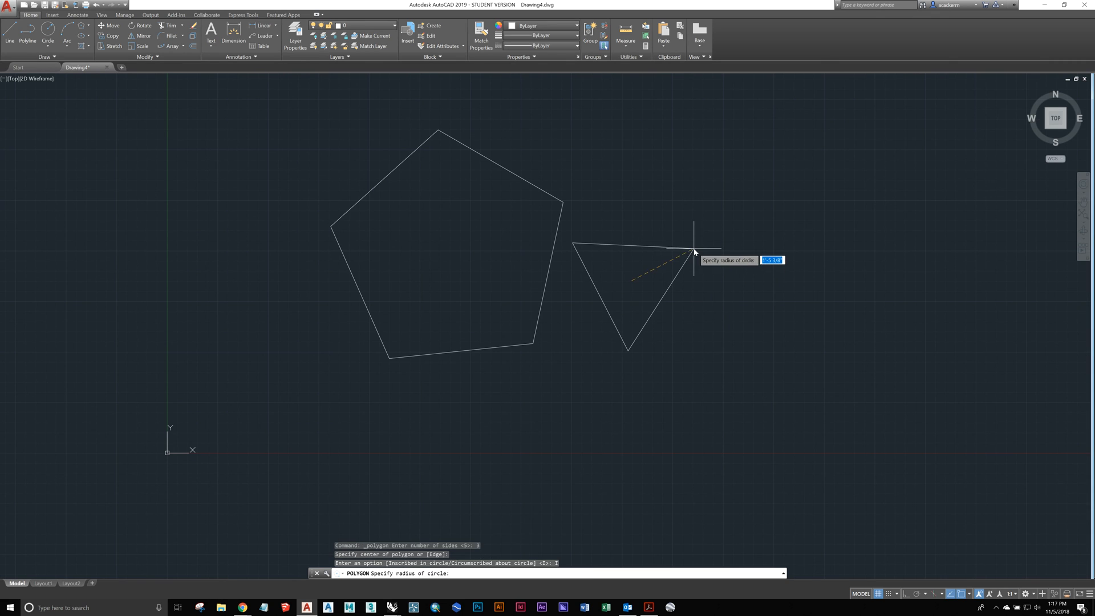
left_click(694, 249)
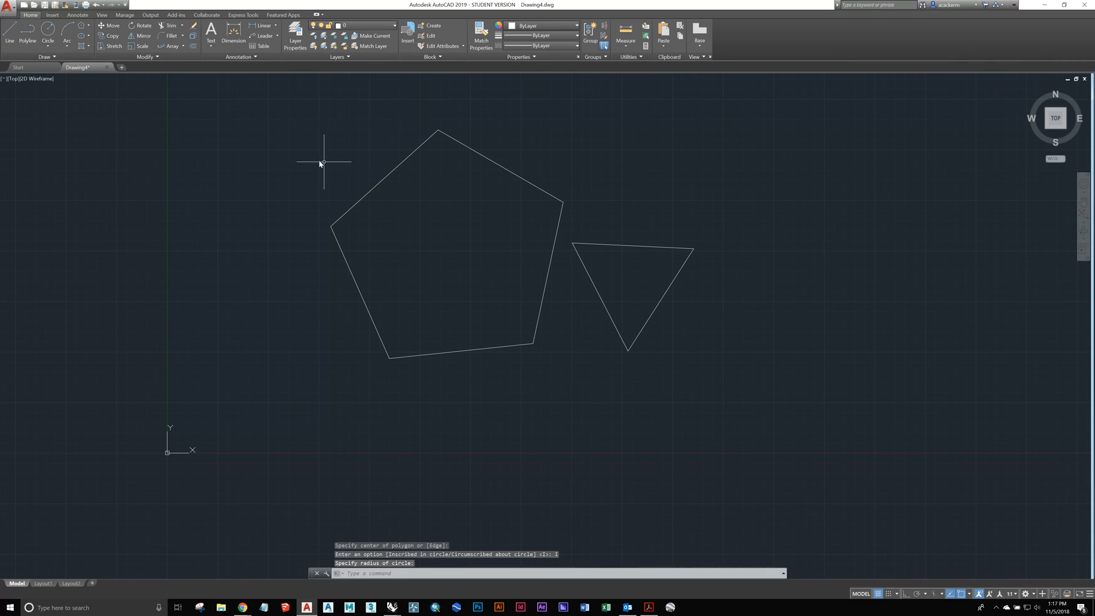
Draw a 20-sided polygon inscribed in a circle, centred in the pentagon's left half and large enough to enclose the whole pentagon.
left_click(83, 26)
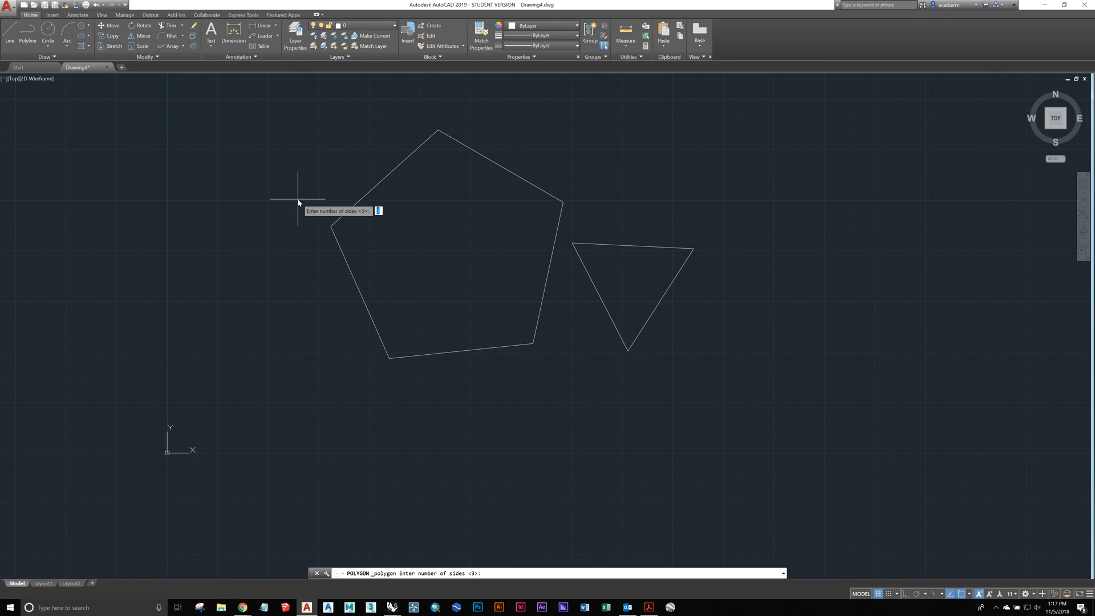
key("Return")
key("Return")
key("Return")
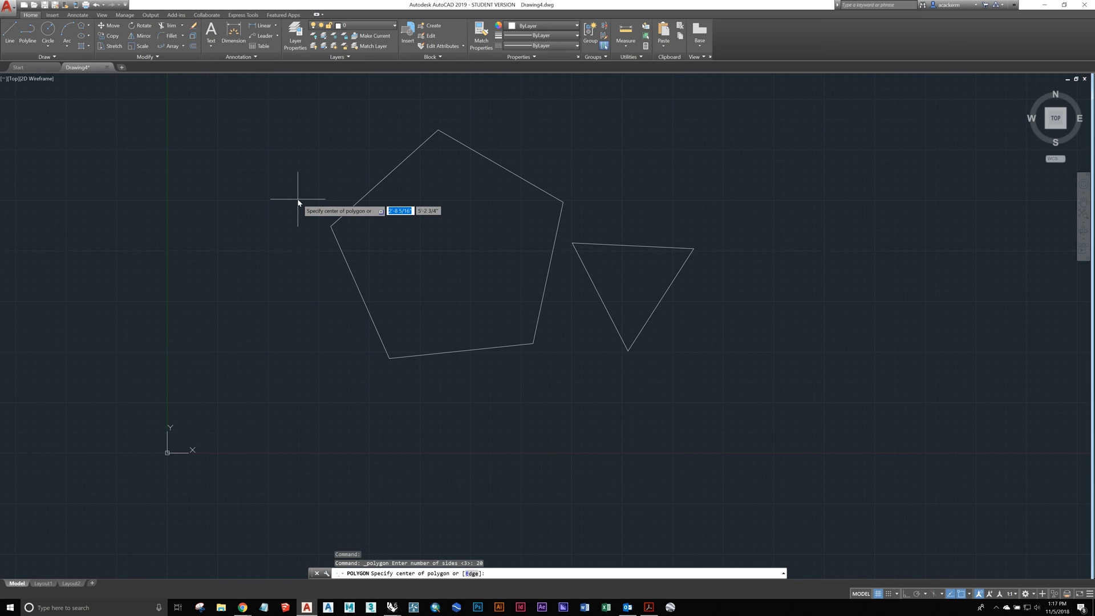
left_click(388, 255)
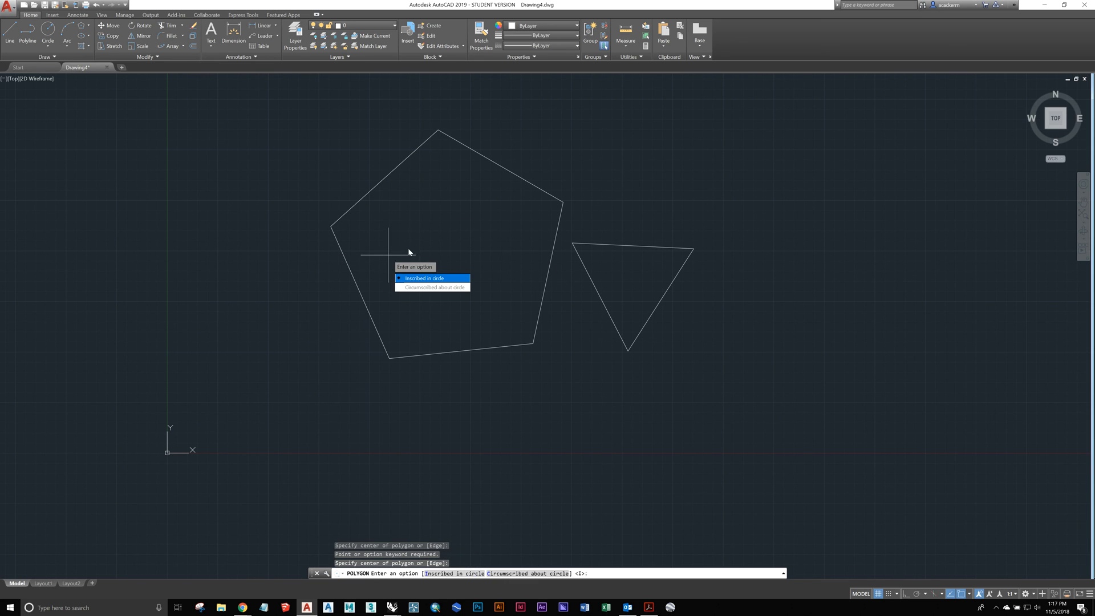
key("Return")
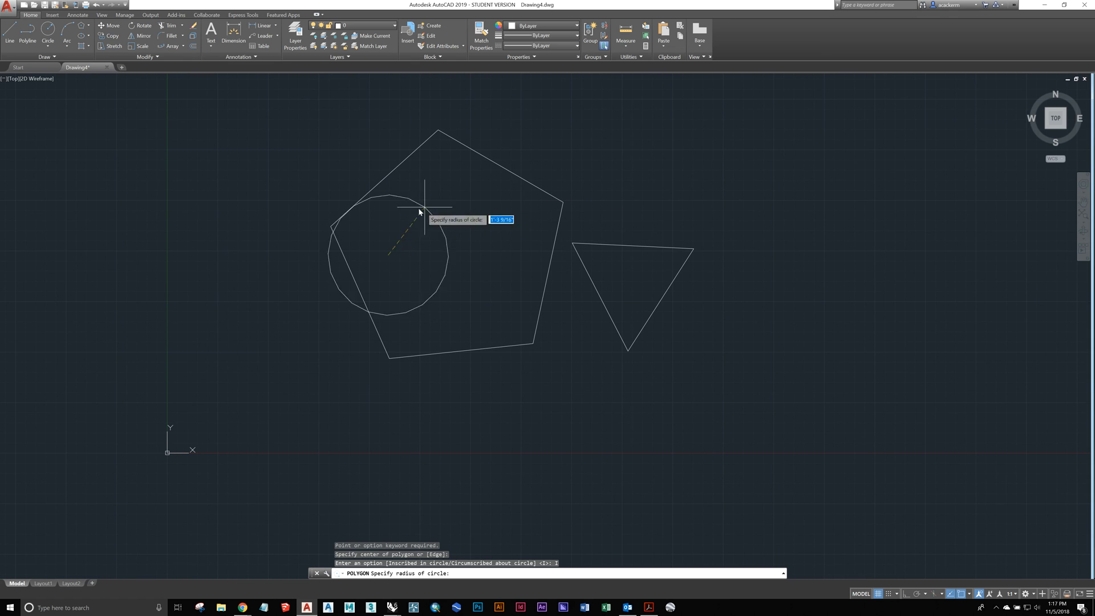
scroll(461, 208, "down", 2)
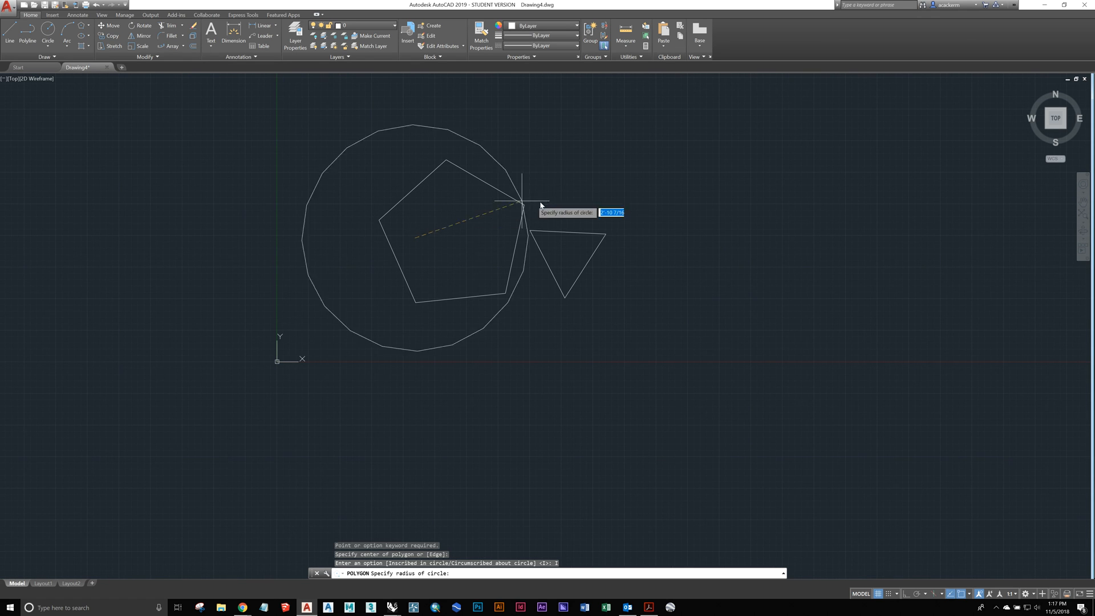
left_click(586, 203)
Erase the pentagon, the triangle and the 20-sided polygon together.
left_click(713, 388)
left_click(417, 254)
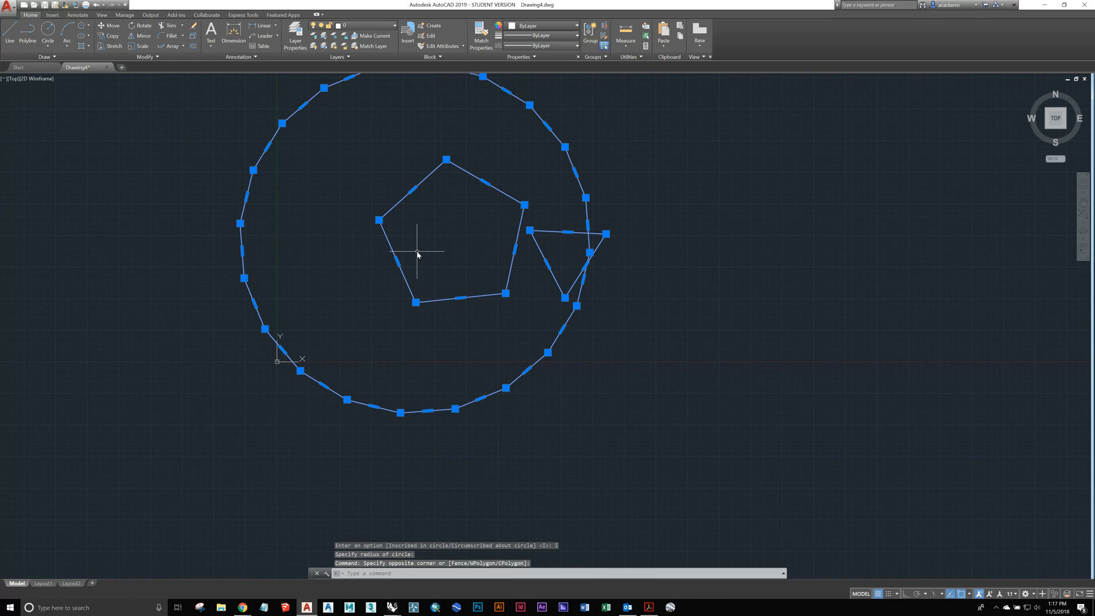
key("Delete")
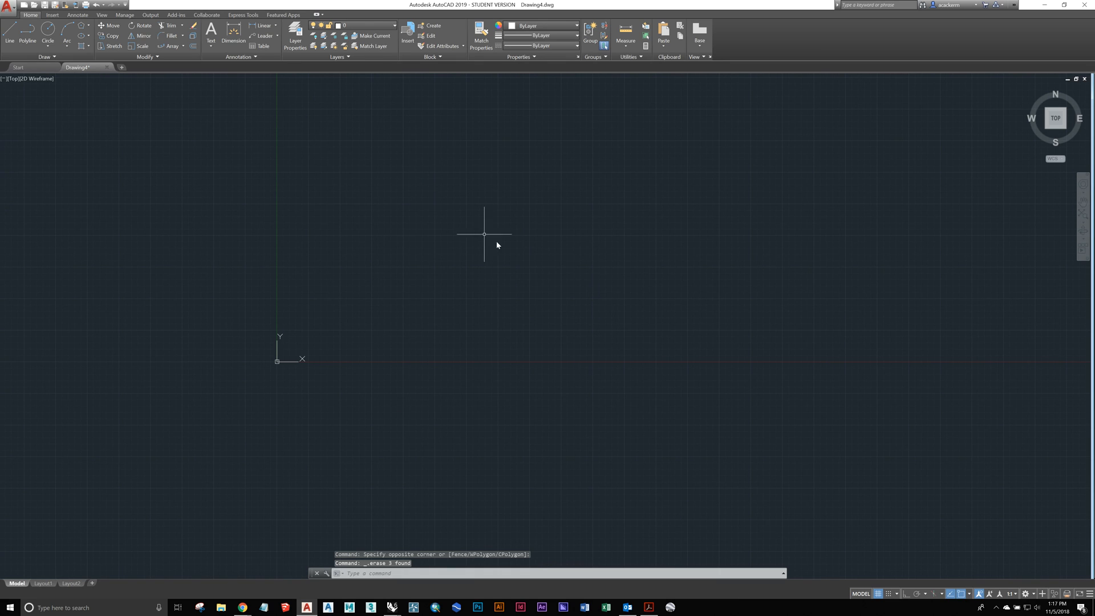